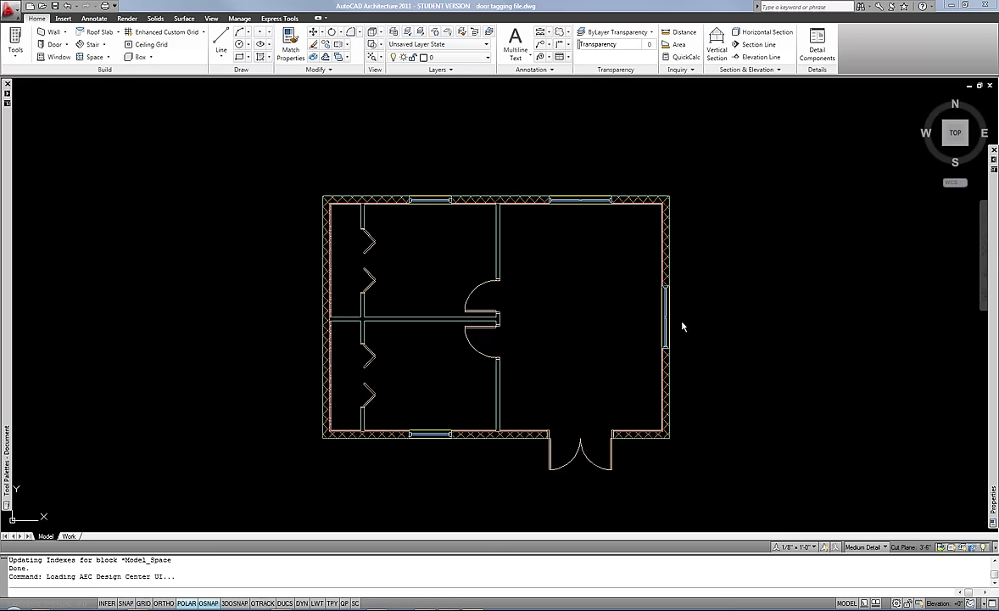
Step: Examine the Document palette set's tag tools and the available door tag types for annotating the floor plan
click(720, 341)
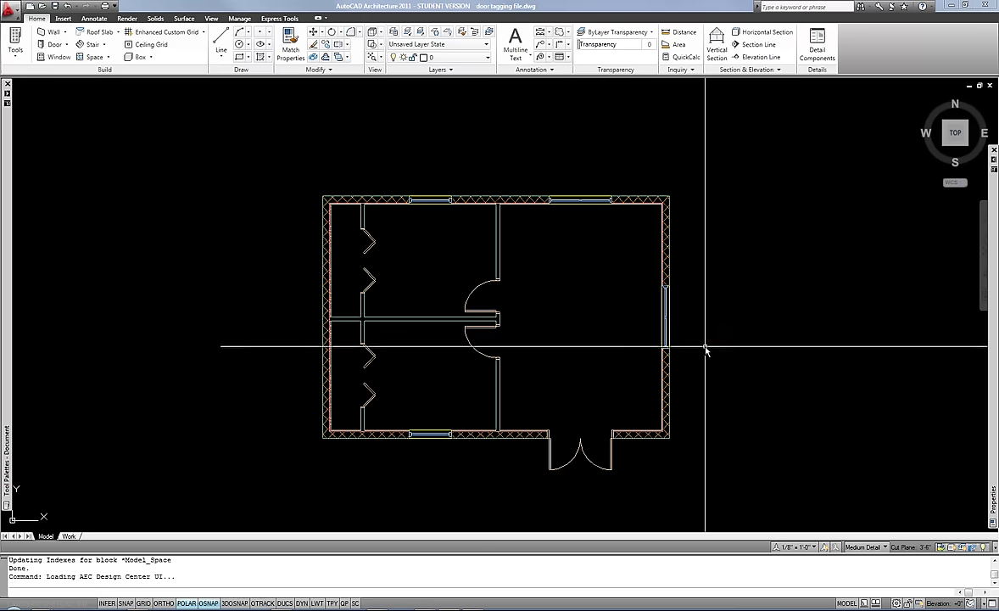
scroll(716, 388, up, 2)
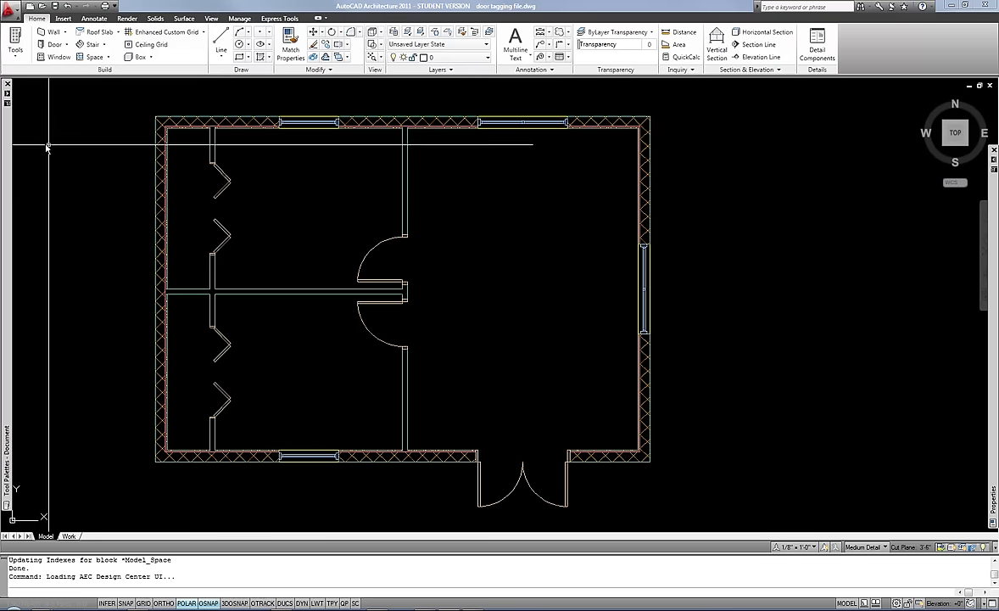
mouse_move(4, 136)
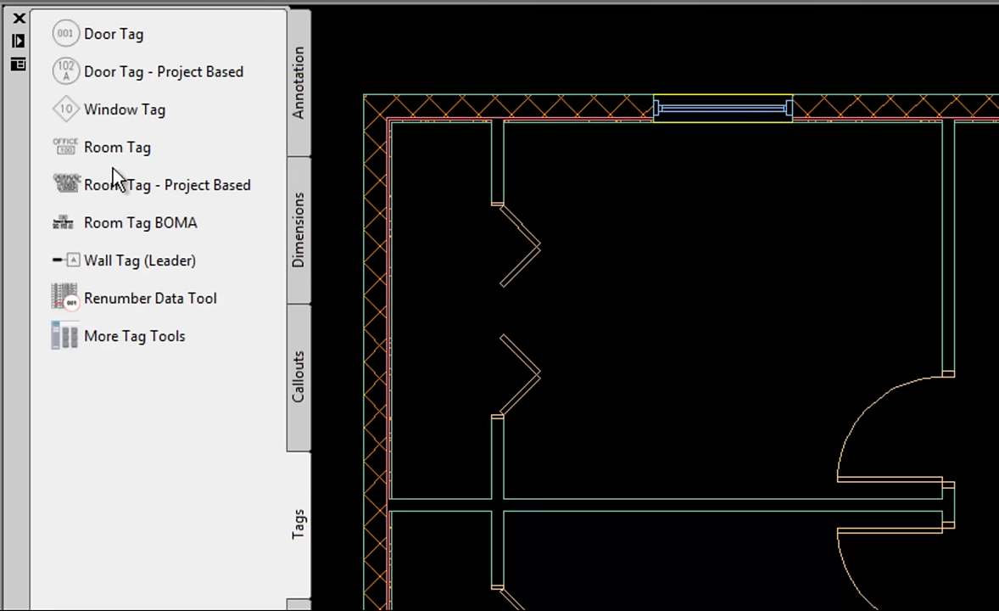
click(18, 66)
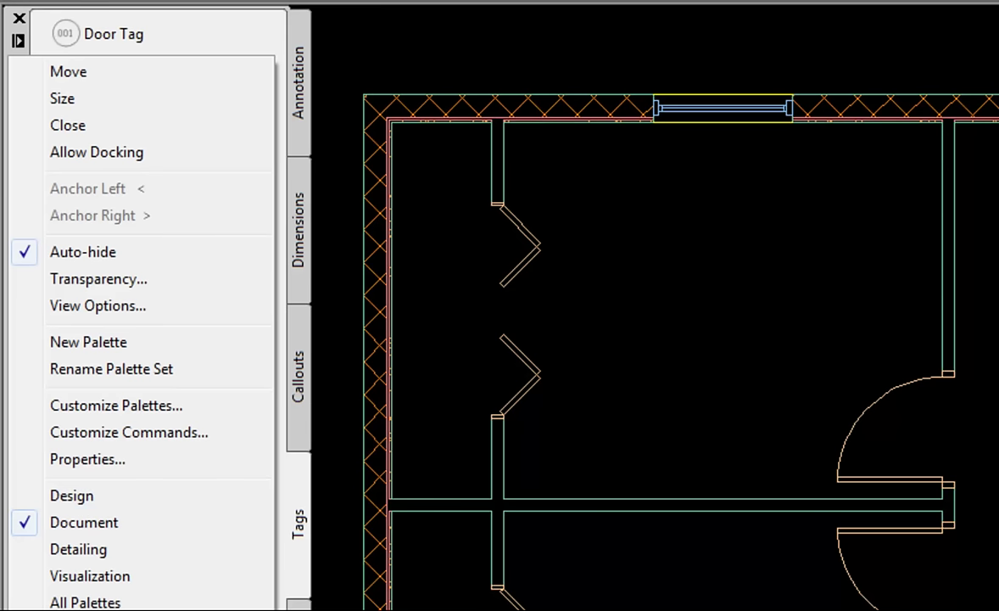
click(195, 607)
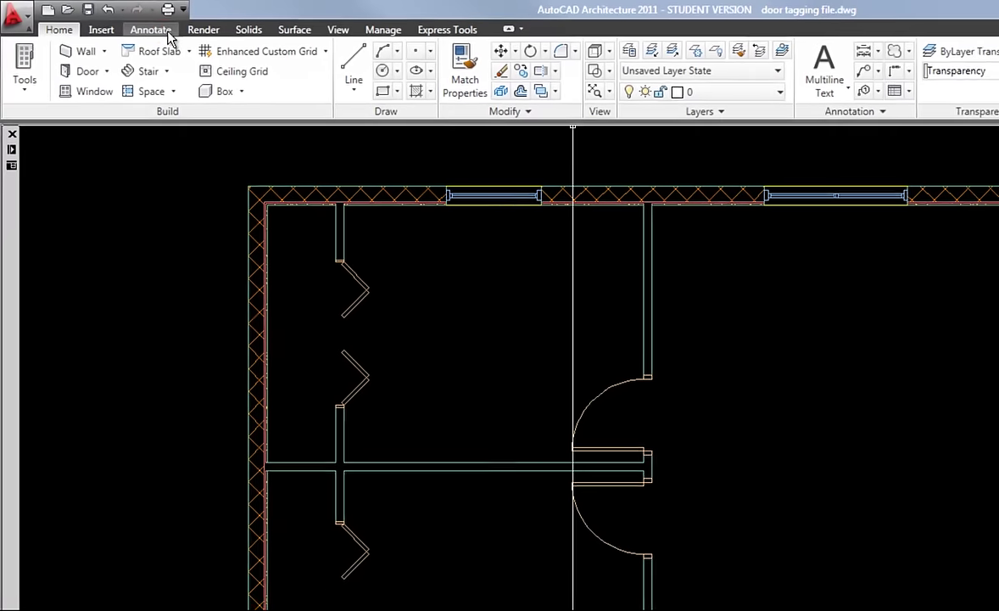
click(170, 39)
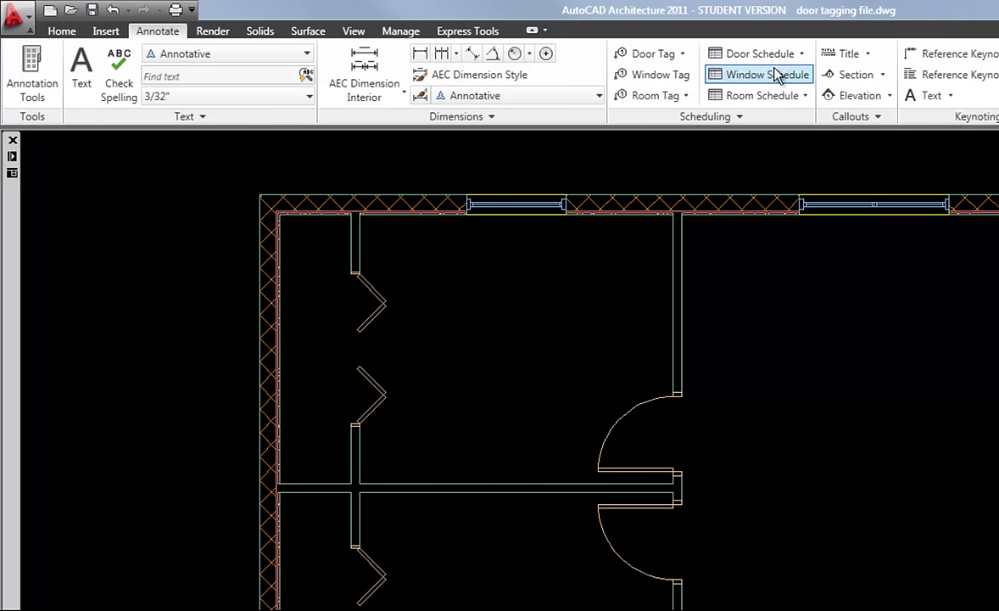
click(682, 54)
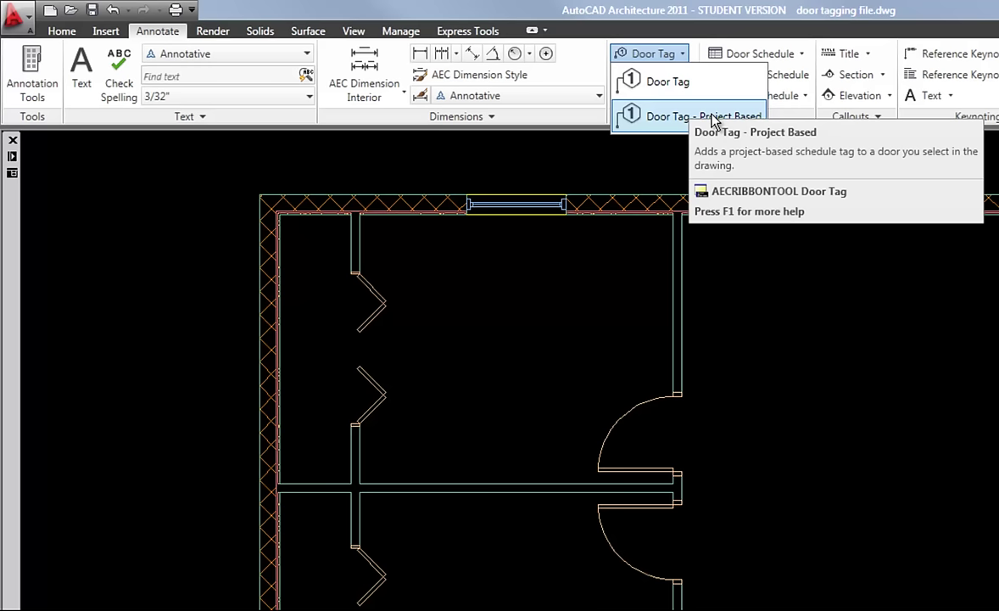
click(658, 82)
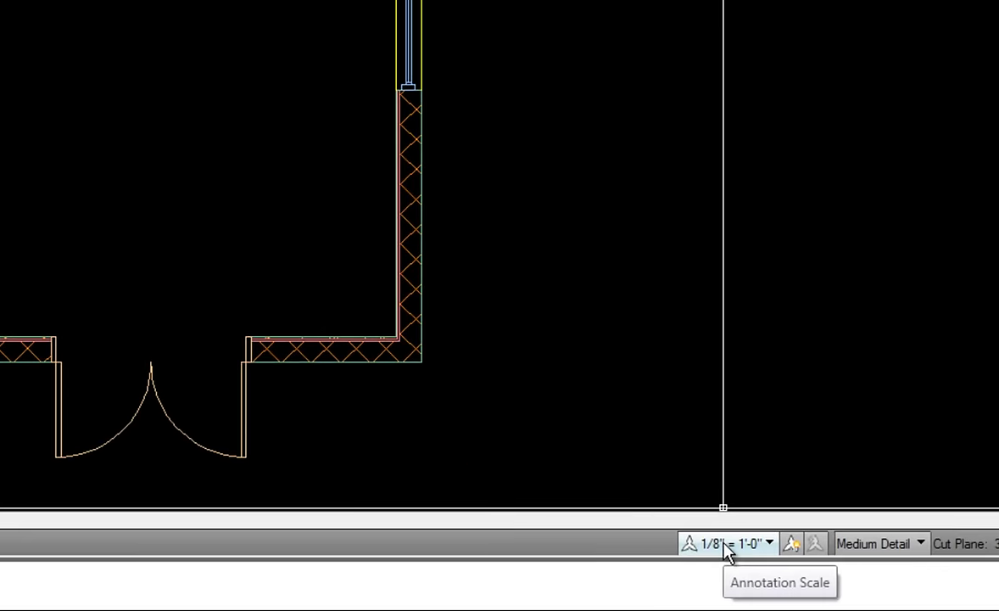
Step: Set the drawing's annotation scale to 1/4" = 1'-0"
click(728, 547)
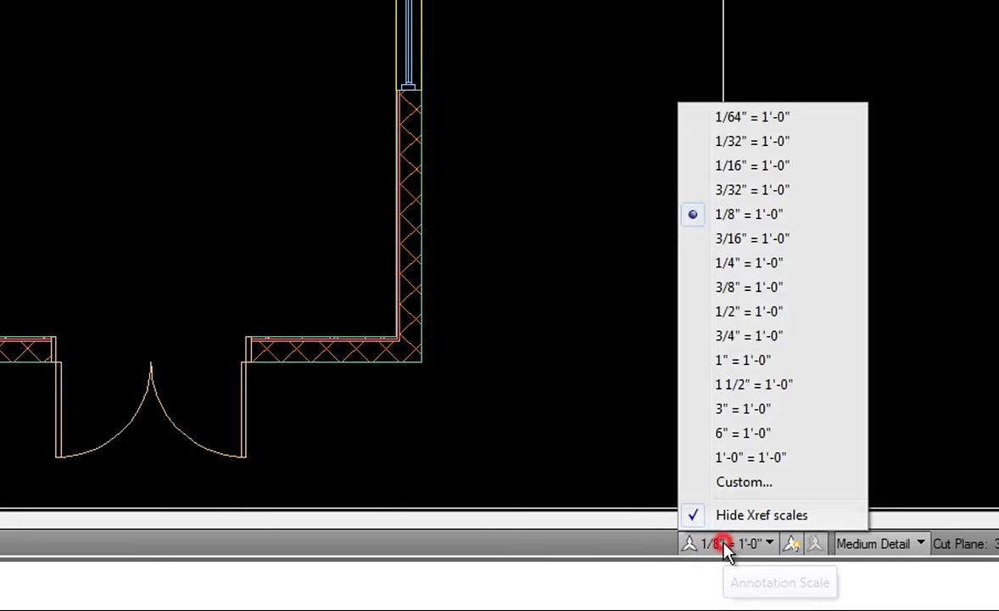
click(734, 269)
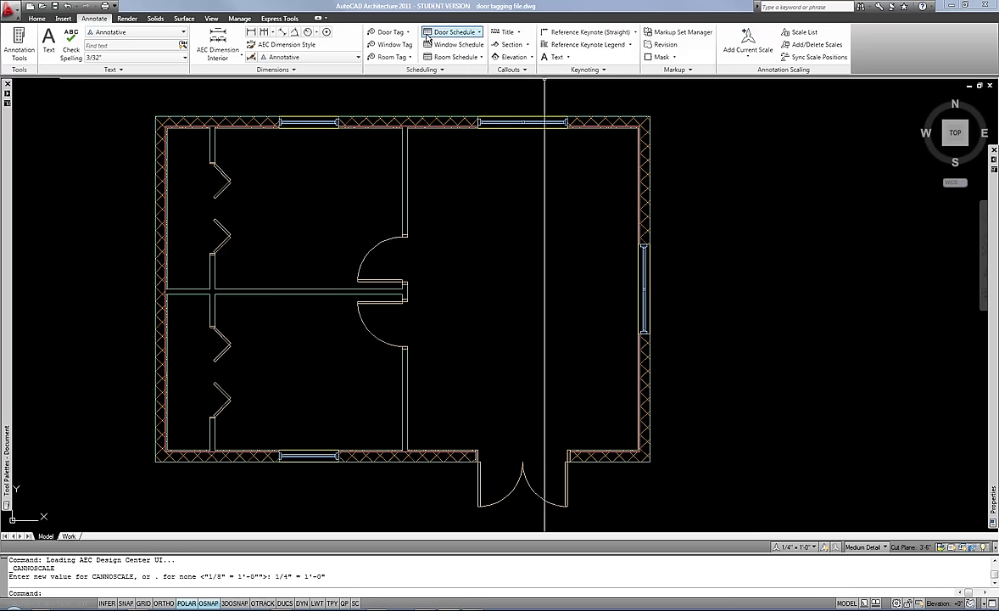
Step: Tag the upper hinged door with a standard door tag inside its swing and set its number to 101
click(393, 34)
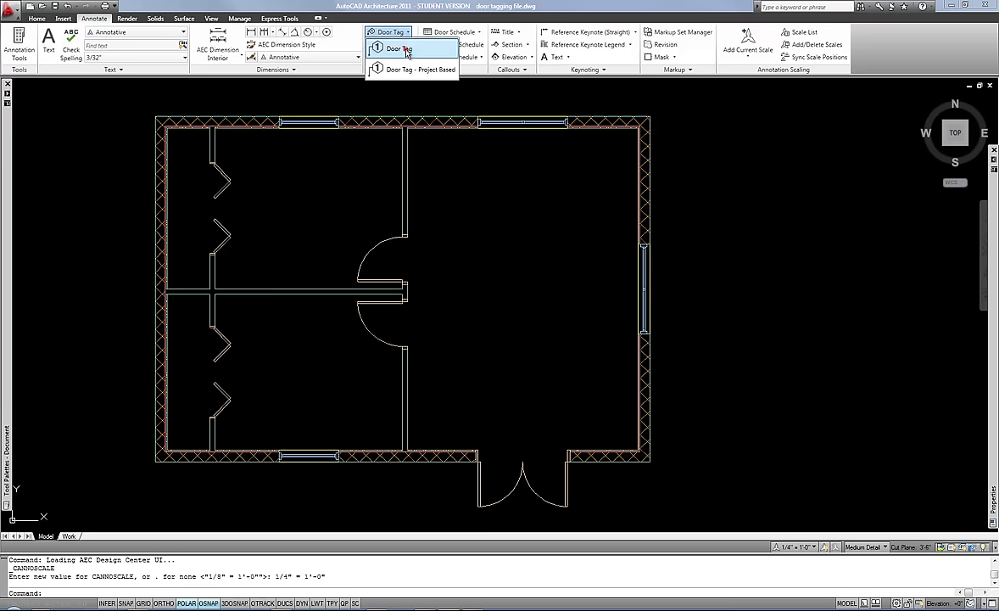
click(398, 111)
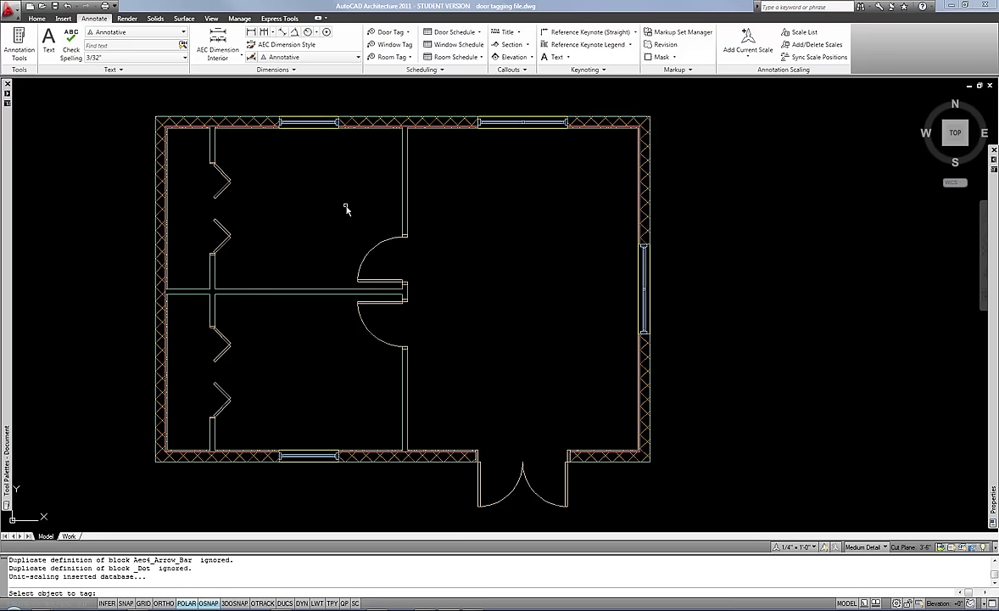
click(381, 244)
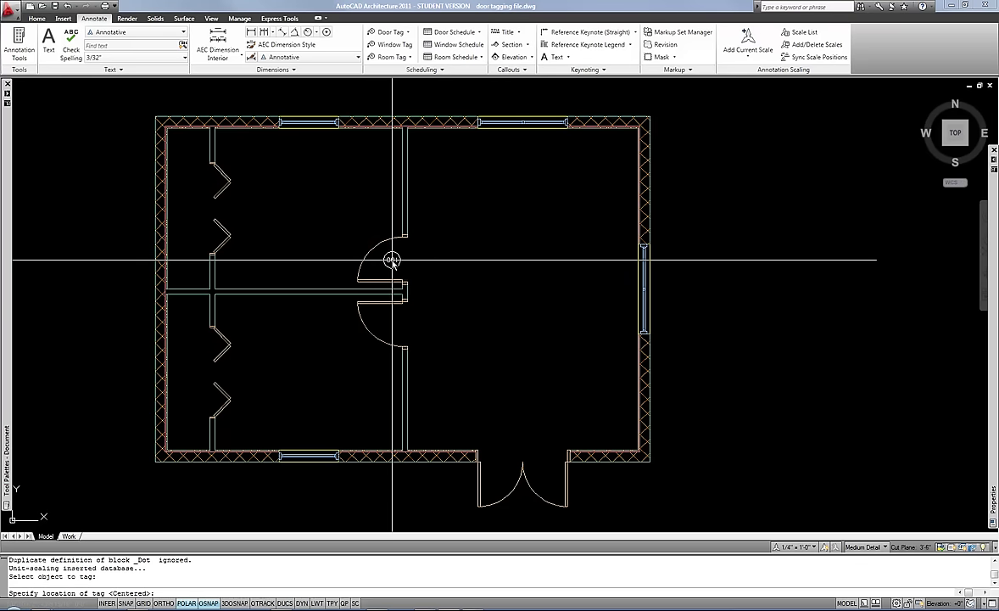
click(391, 259)
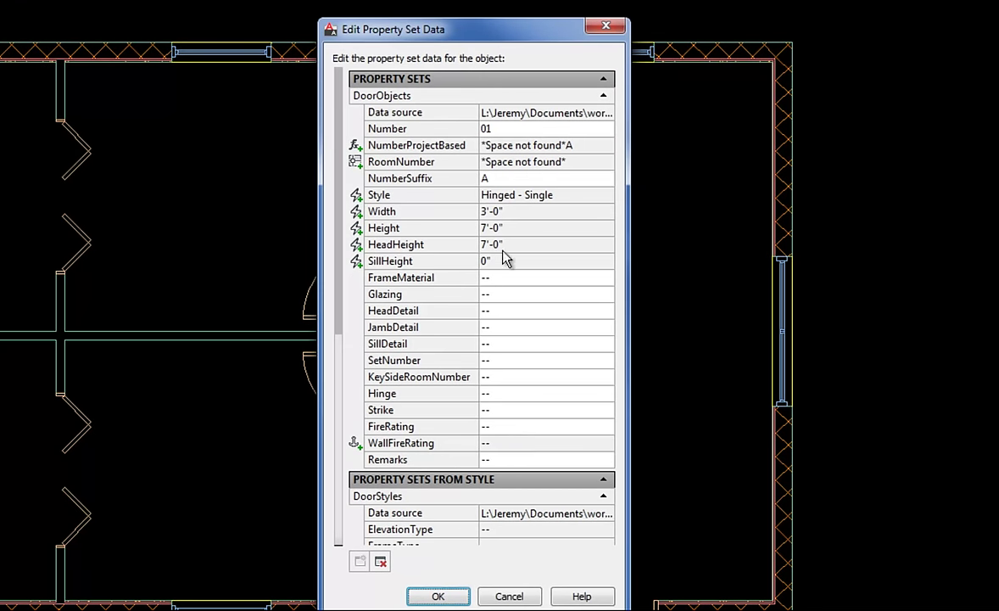
click(505, 128)
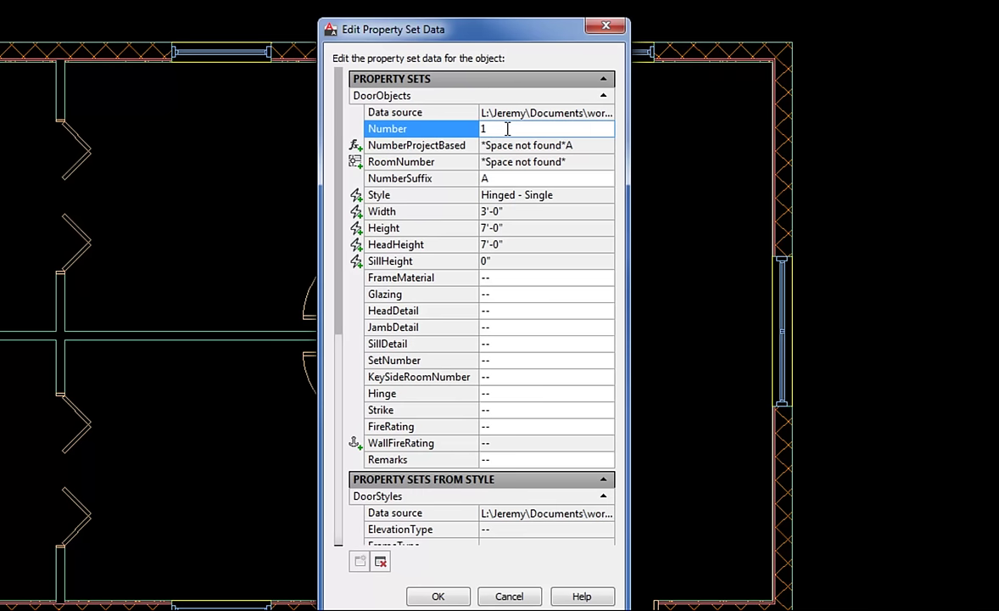
click(507, 128)
text(01)
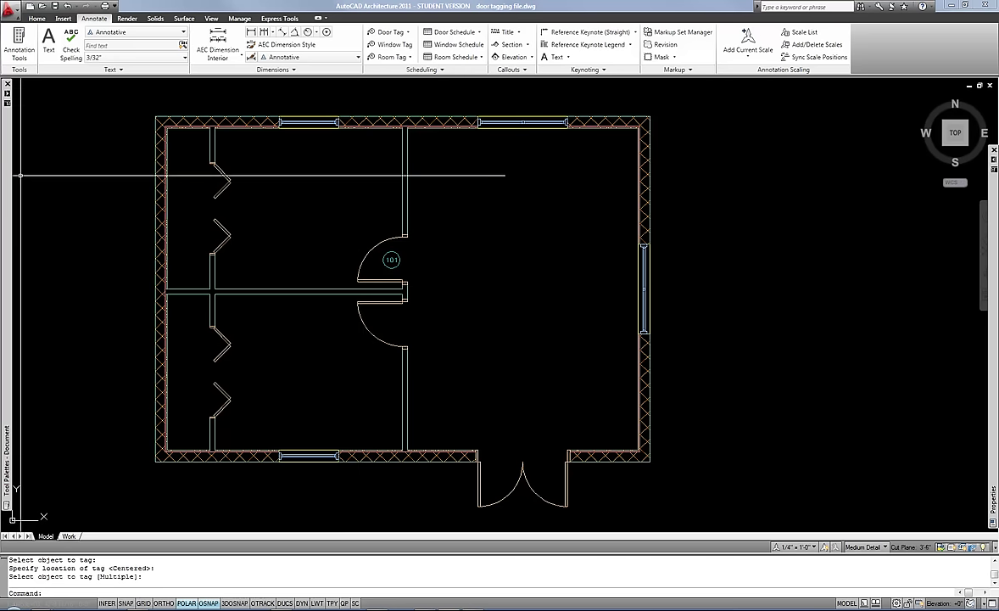
Step: Tag the lower hinged door with a standard door tag inside its swing, accepting number 102
mouse_move(8, 136)
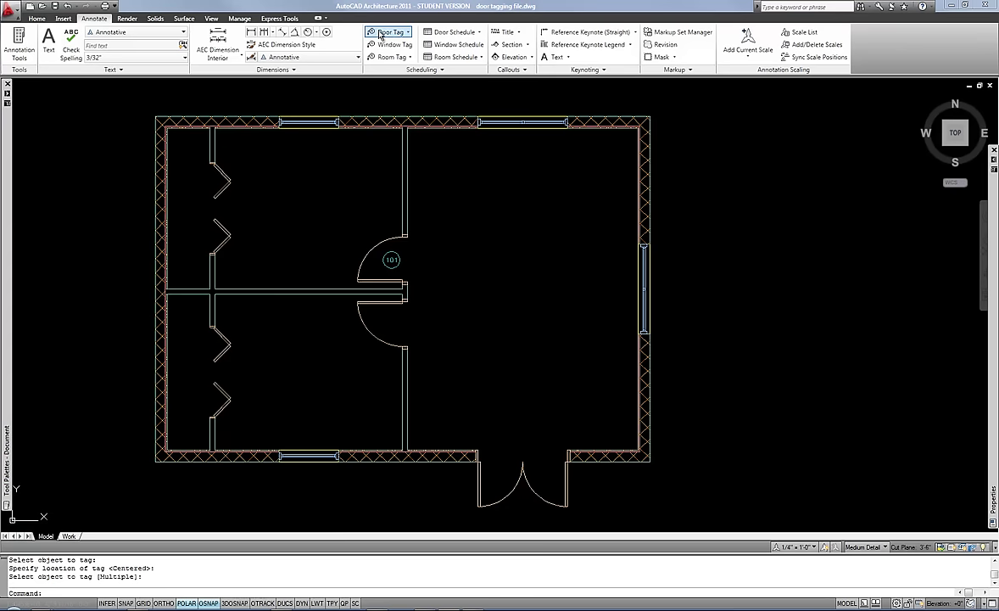
click(406, 32)
click(408, 49)
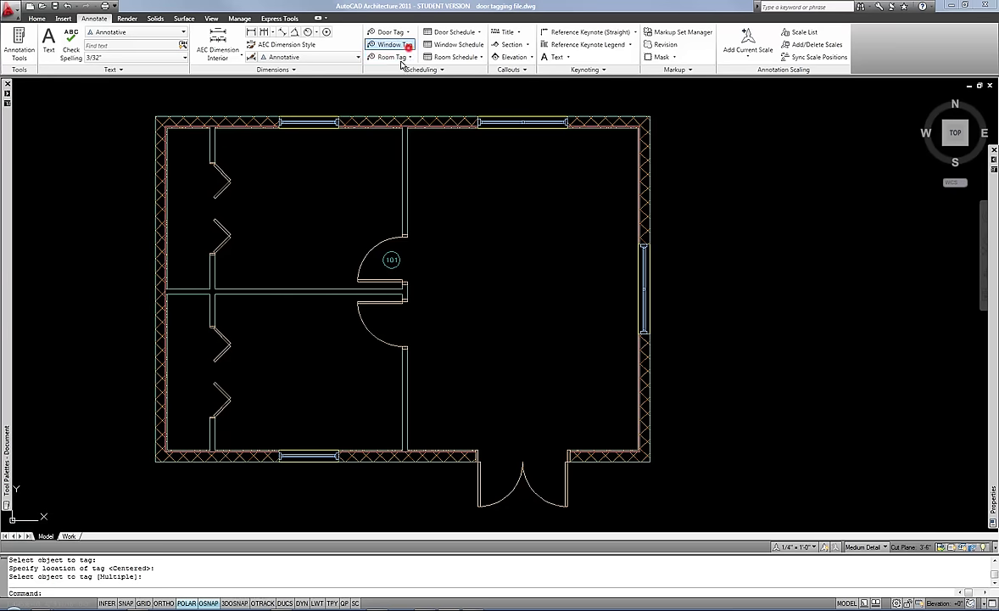
click(381, 308)
click(383, 316)
click(448, 167)
drag(477, 110, 680, 112)
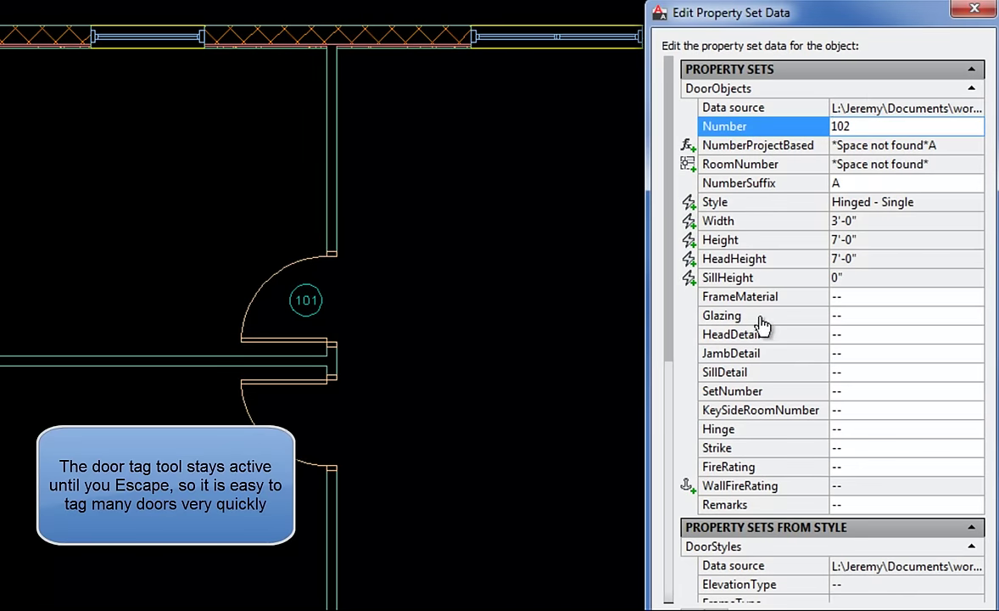
key(Return)
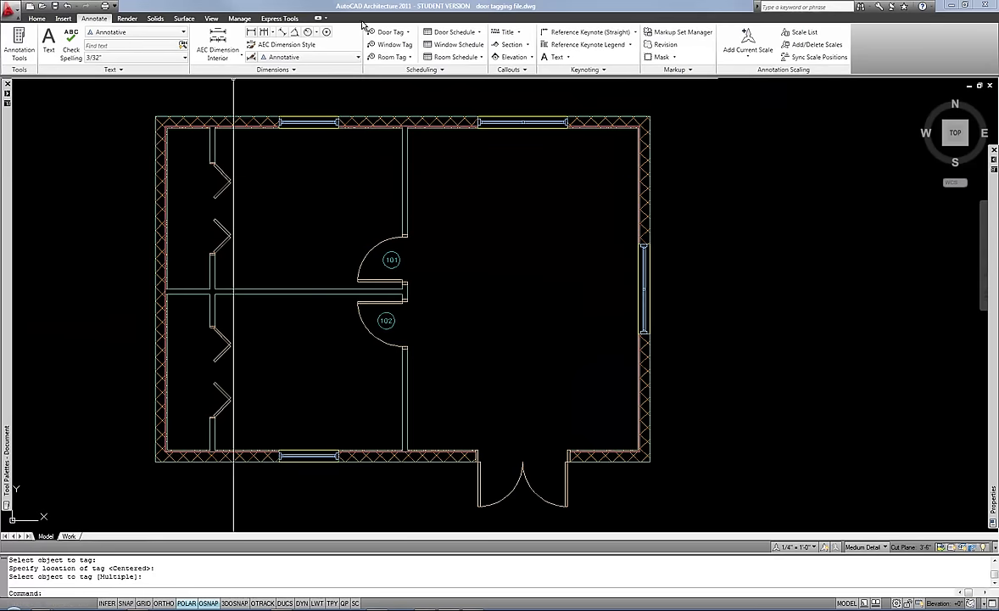
Step: Place a standard door tag for the upper bifold closet door on the closet side of the opening
click(391, 31)
click(411, 48)
click(220, 186)
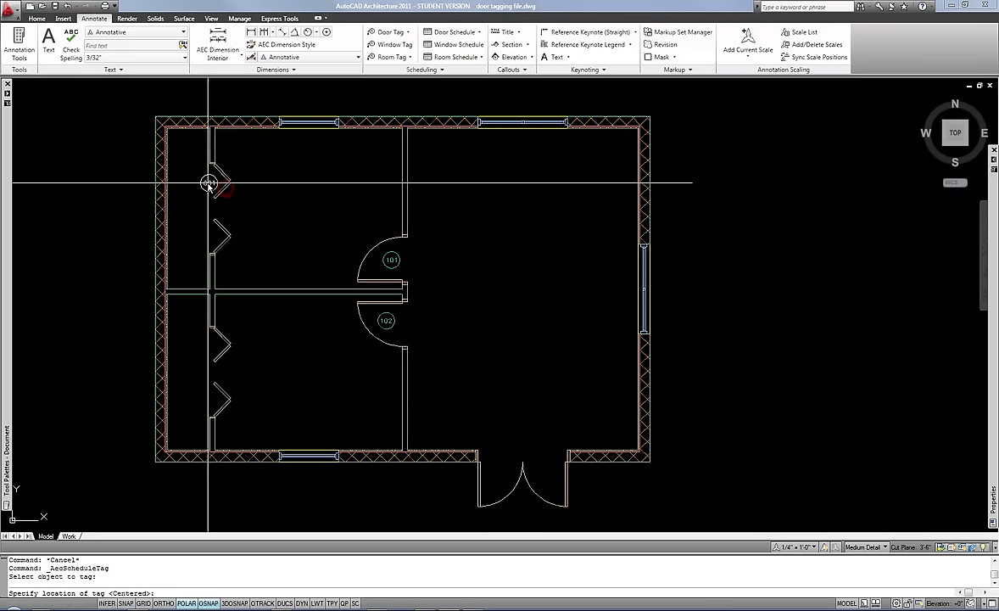
click(208, 184)
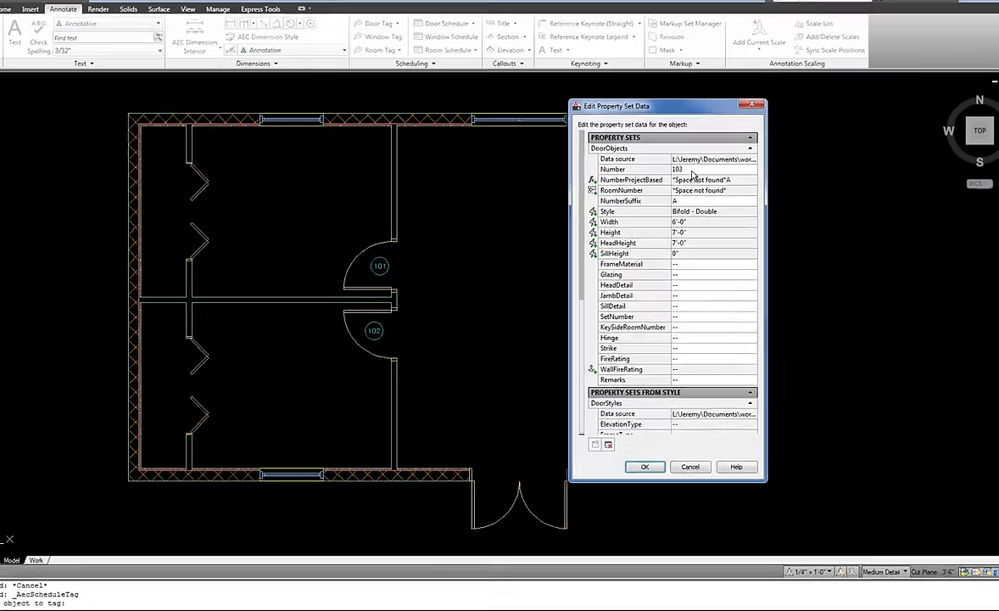
Step: Try to set the bifold door's number to 101B in its property set data
click(684, 170)
key(BackSpace)
key(BackSpace)
text(01b)
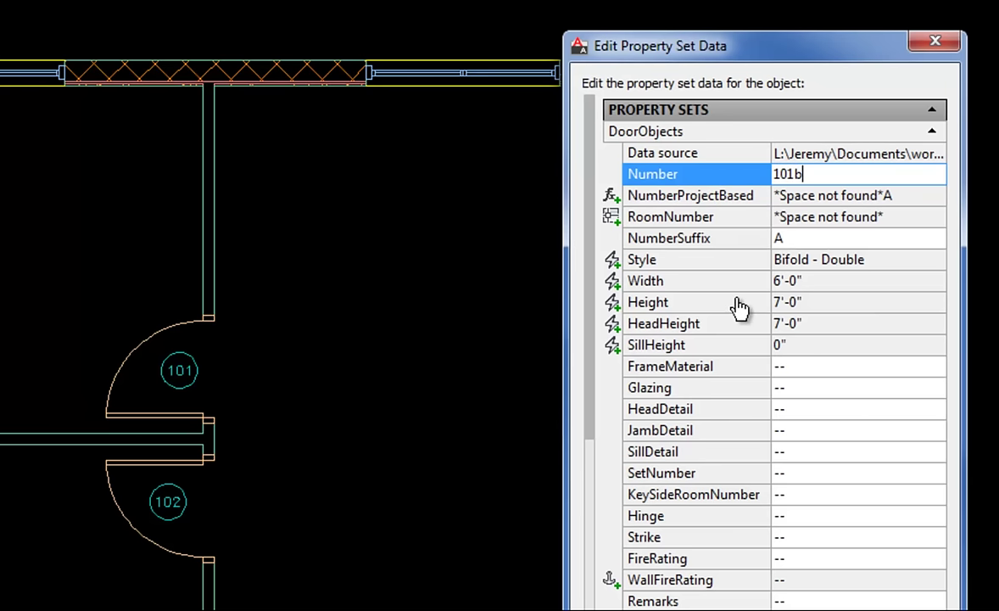
key(BackSpace)
text(B)
key(Return)
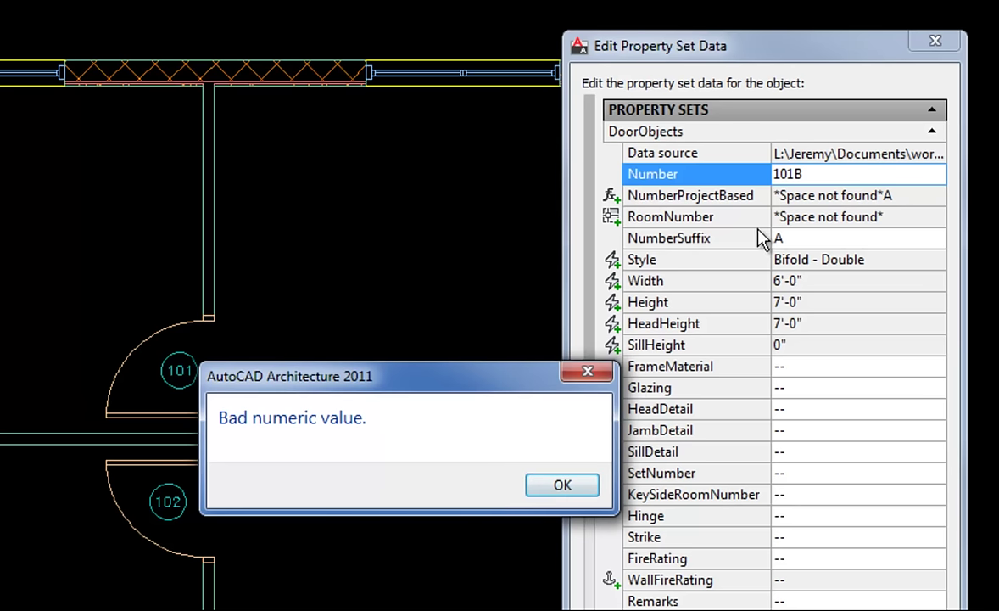
click(583, 484)
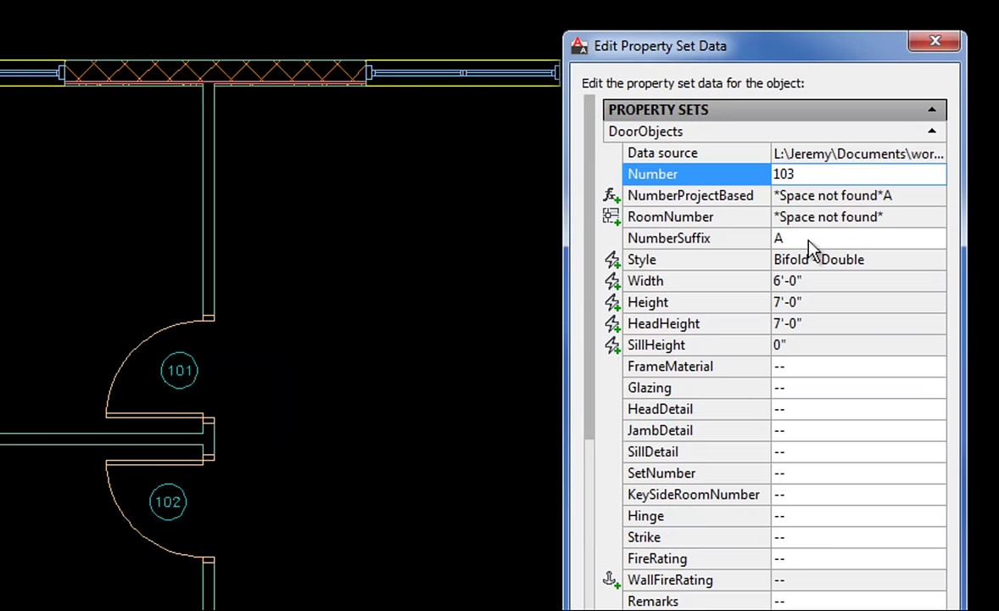
Step: Review the bifold door's number and suffix fields and accept its tag with number 103 and suffix A
click(804, 241)
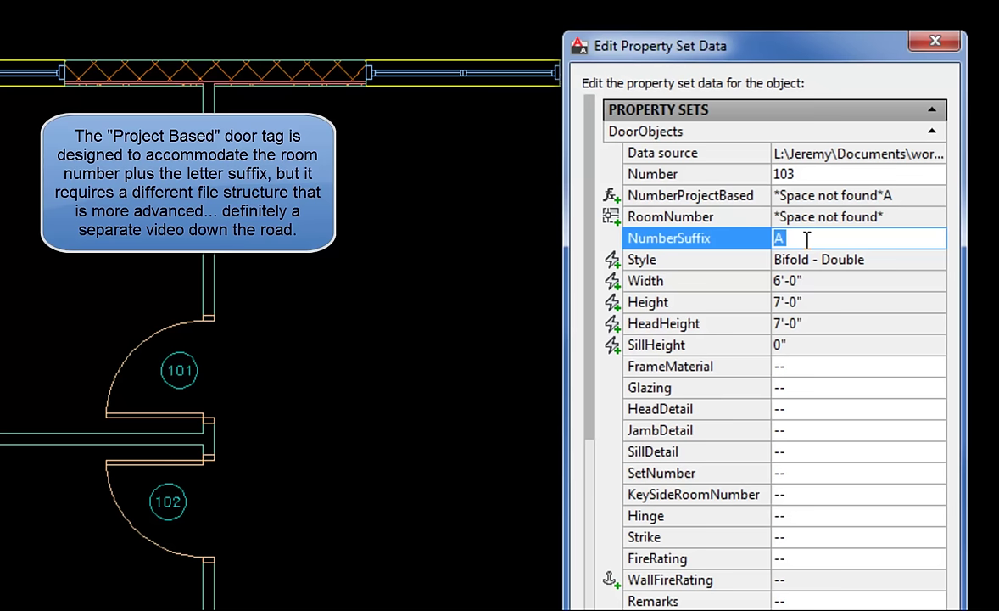
click(810, 174)
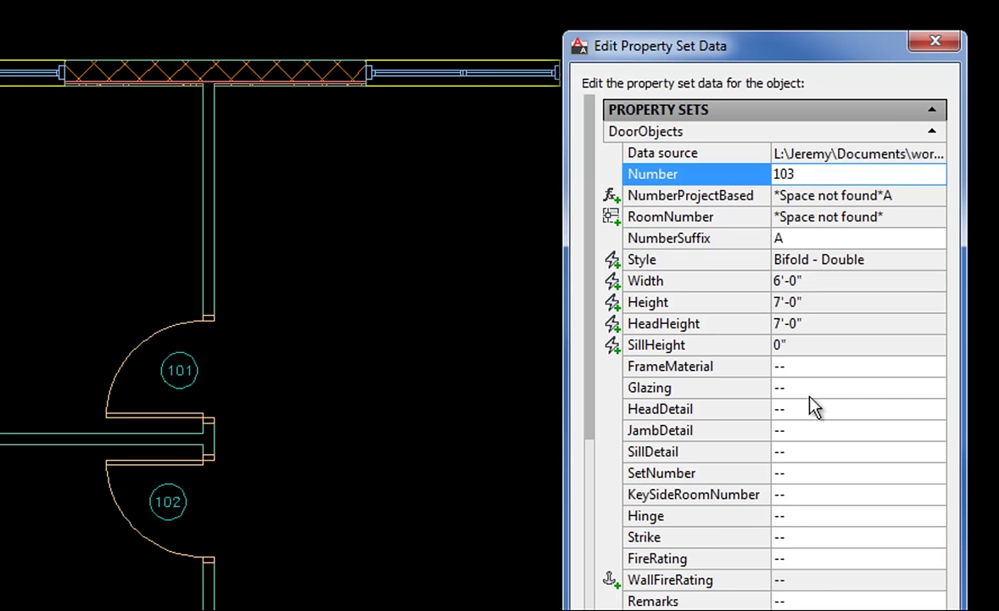
click(794, 238)
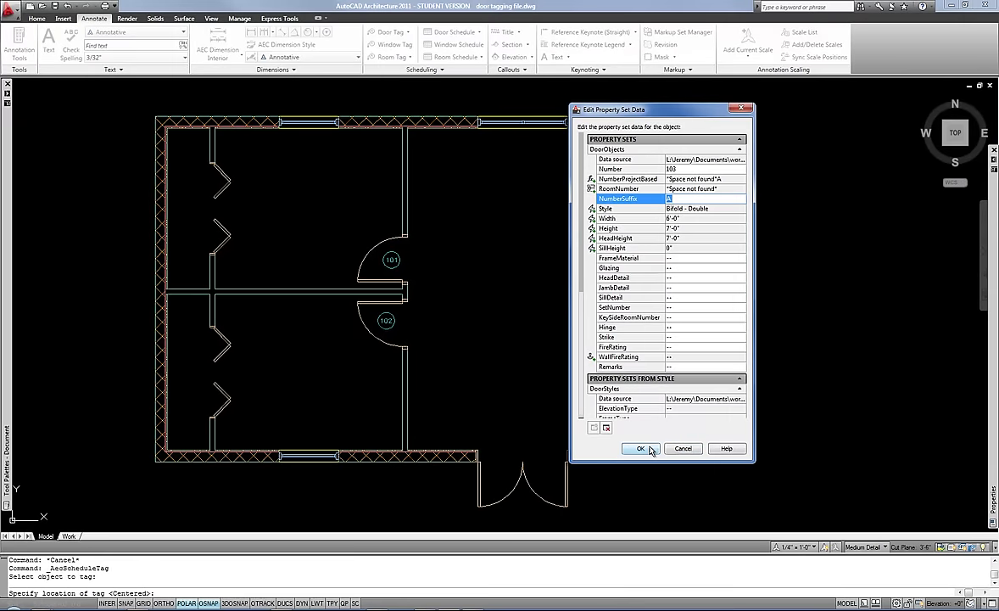
click(642, 448)
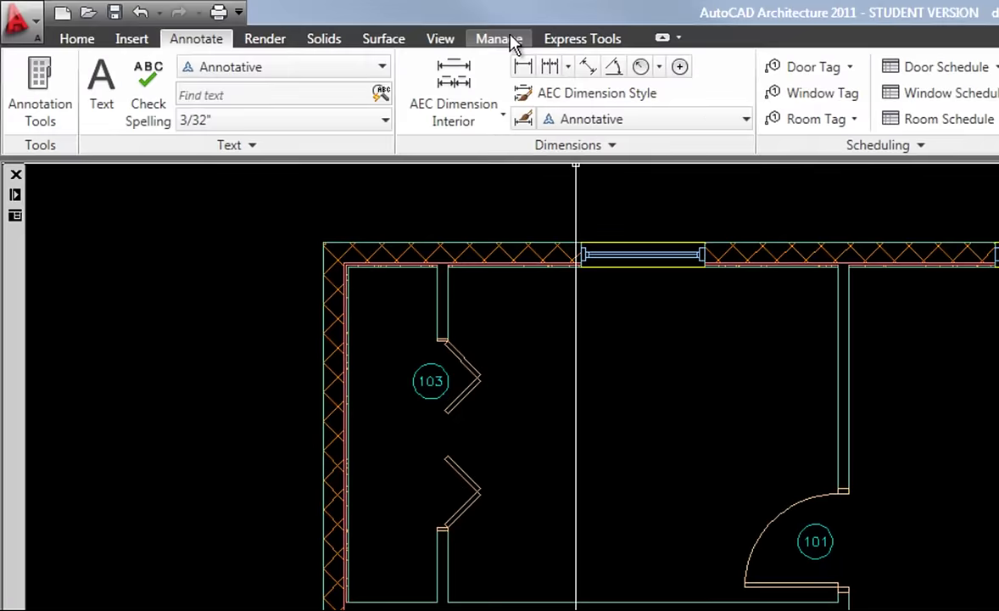
Step: Examine the DoorObjects and DoorStyles property set definitions among the documentation objects in the Style Manager
click(510, 37)
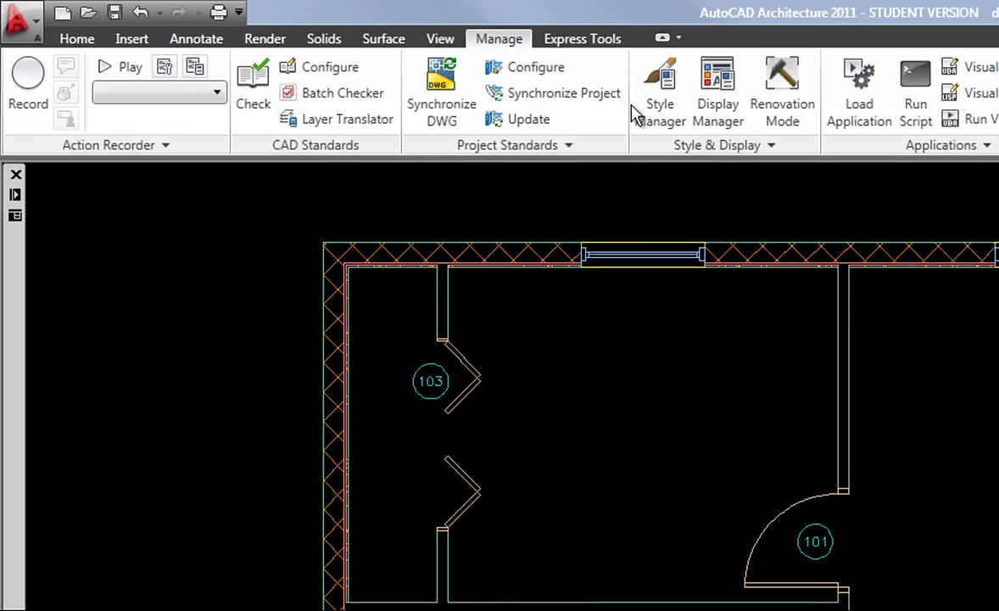
click(660, 99)
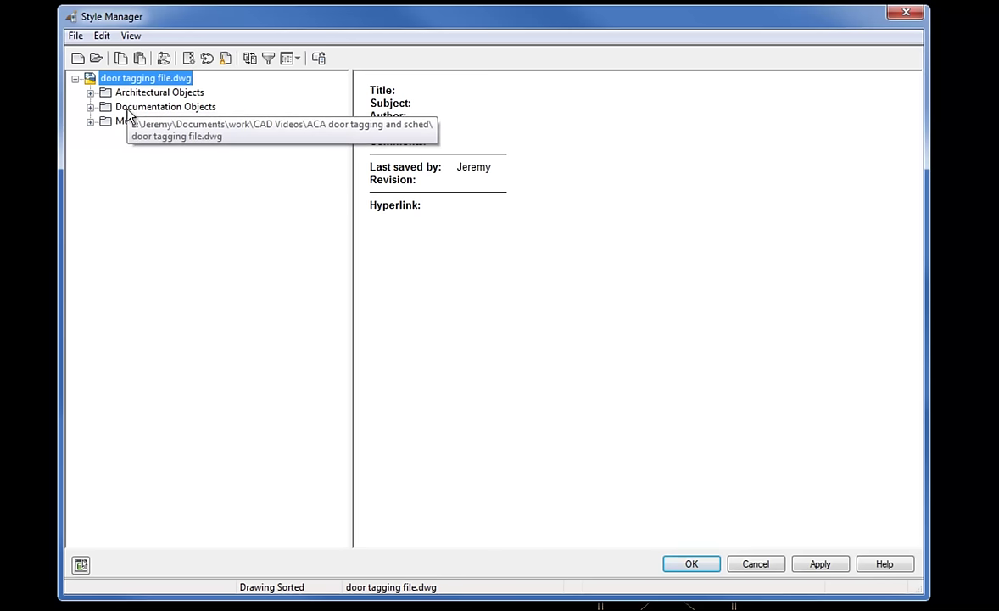
click(90, 121)
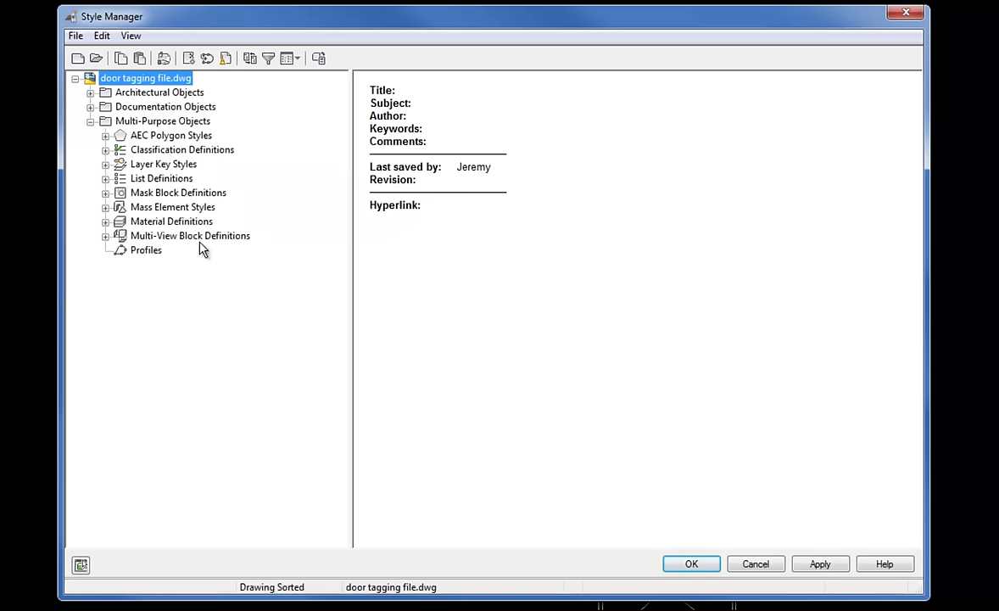
click(90, 107)
click(157, 194)
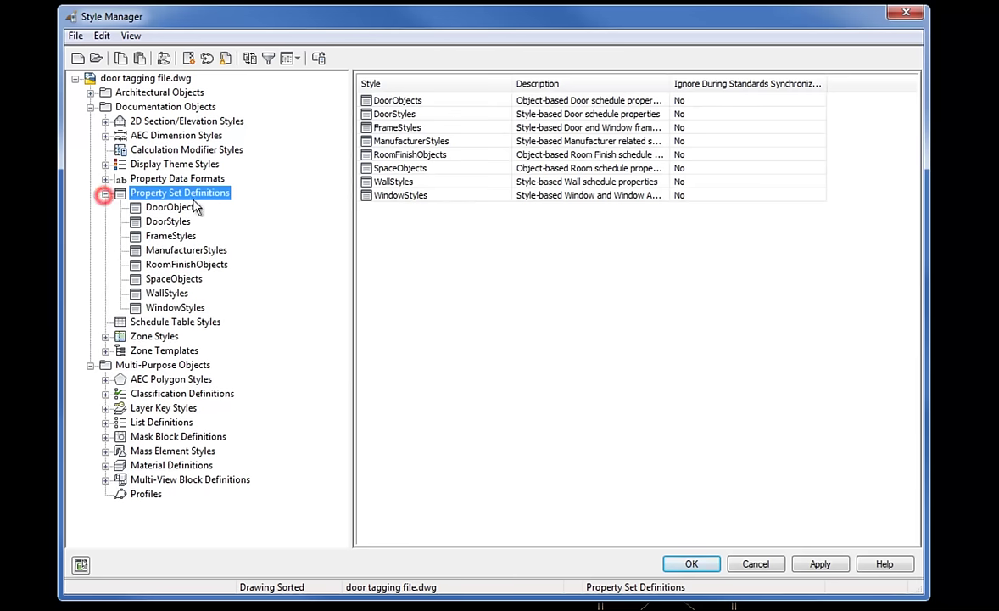
click(172, 209)
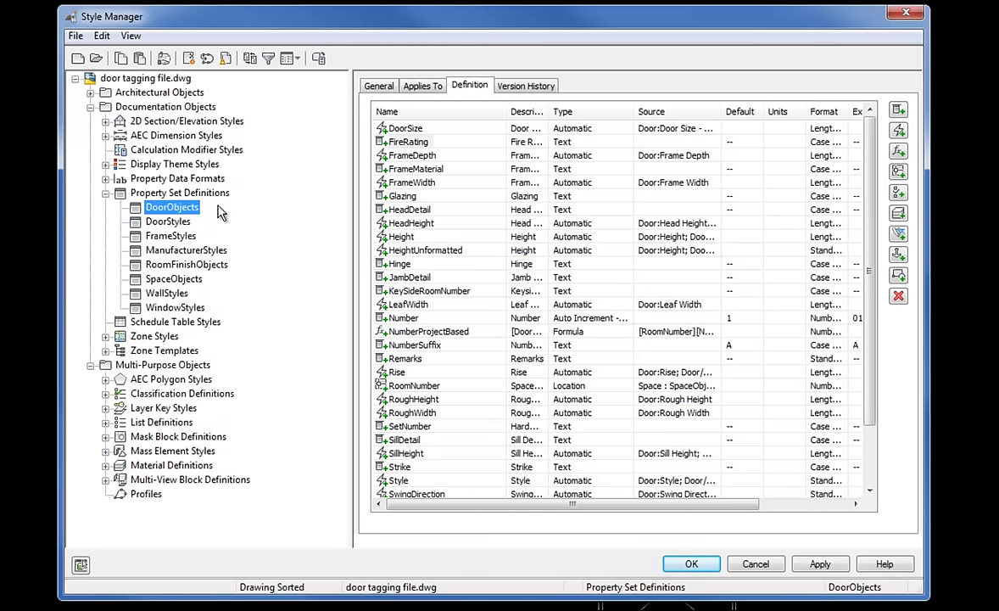
click(175, 222)
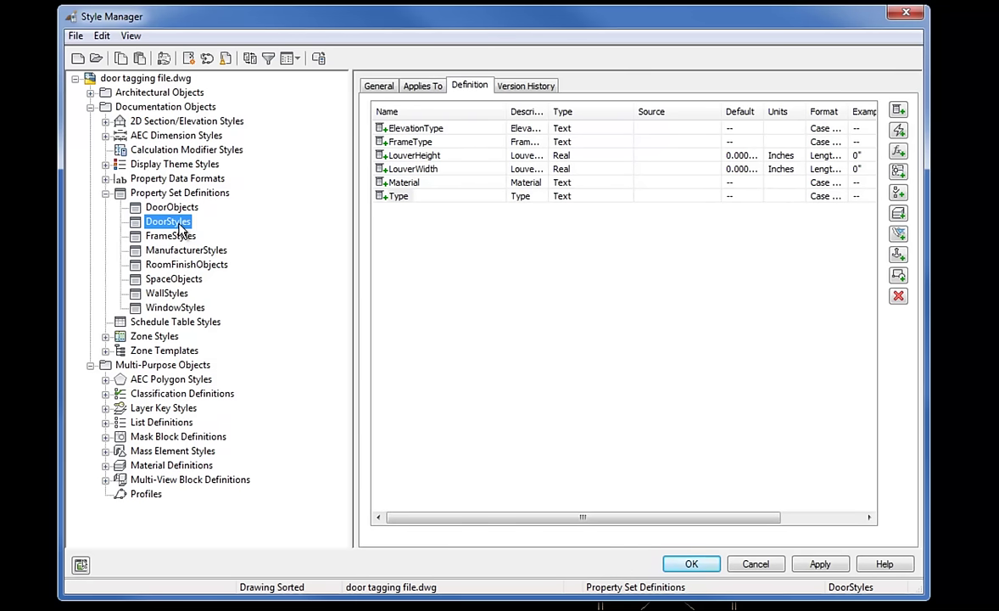
Step: Change the Number property's type to Text in the DoorObjects property set definition and accept the change
click(173, 207)
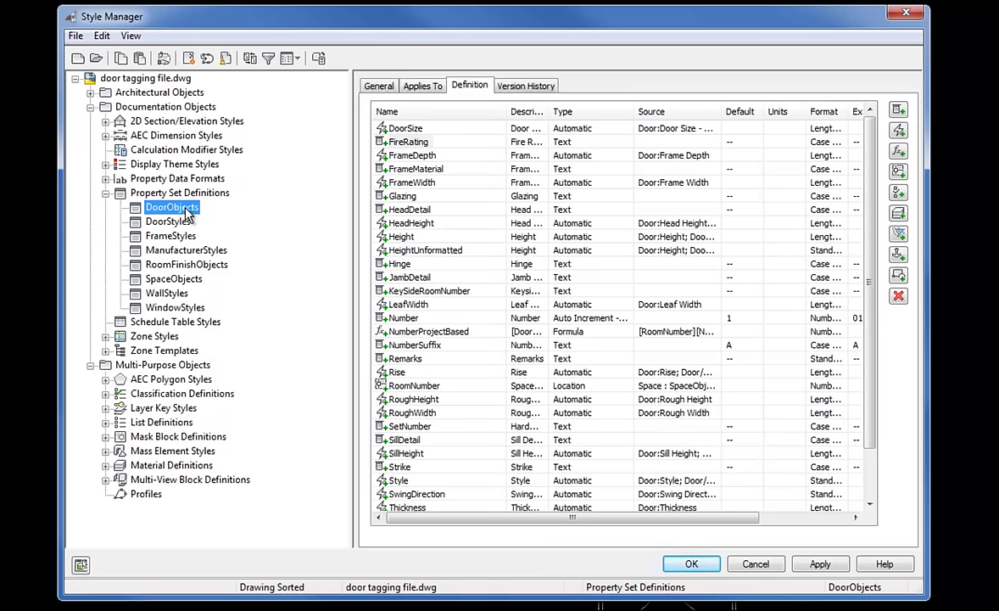
drag(931, 343, 996, 365)
click(477, 325)
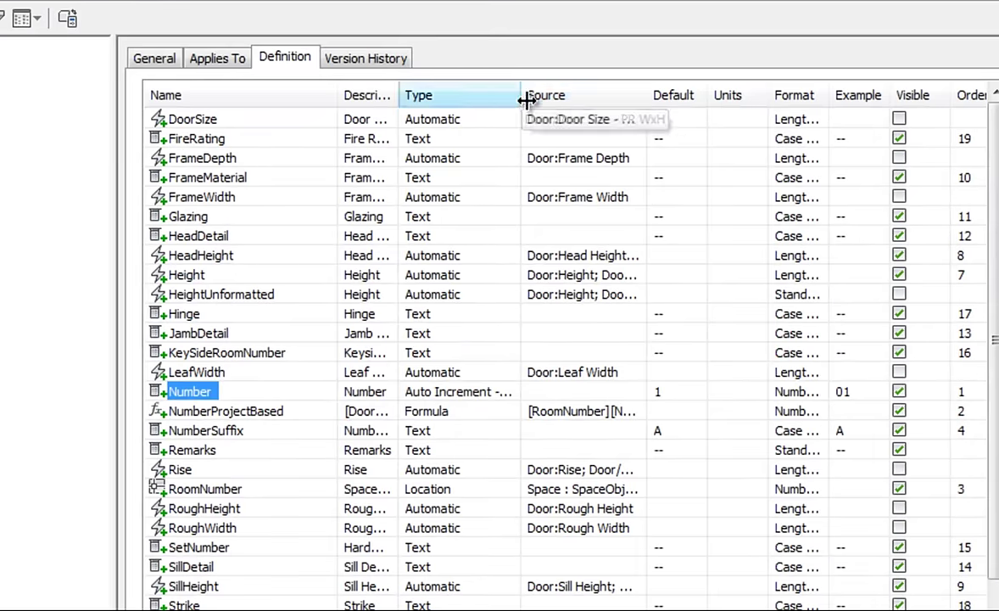
drag(635, 111, 637, 112)
drag(528, 97, 565, 96)
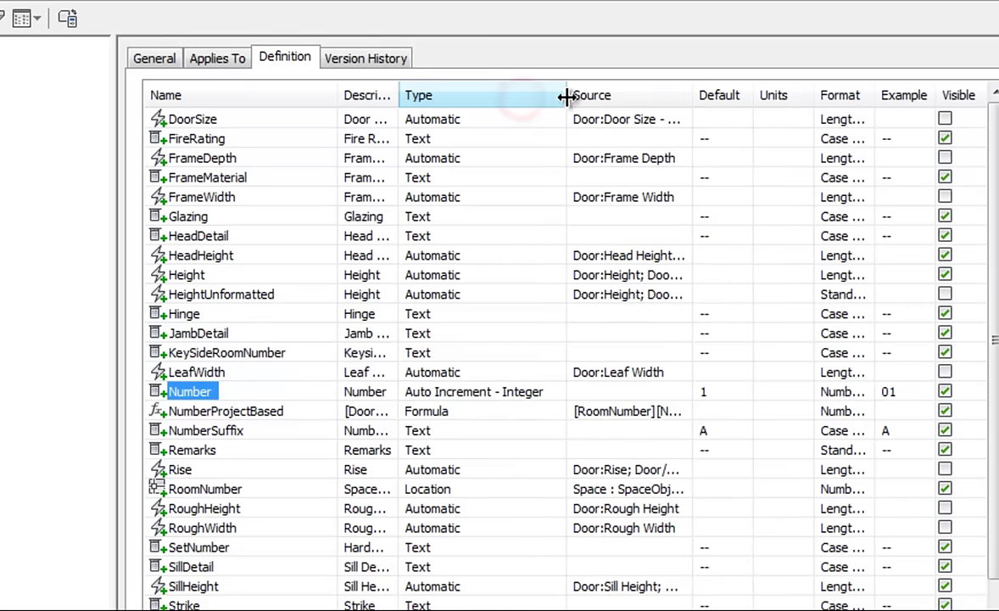
click(489, 392)
click(557, 391)
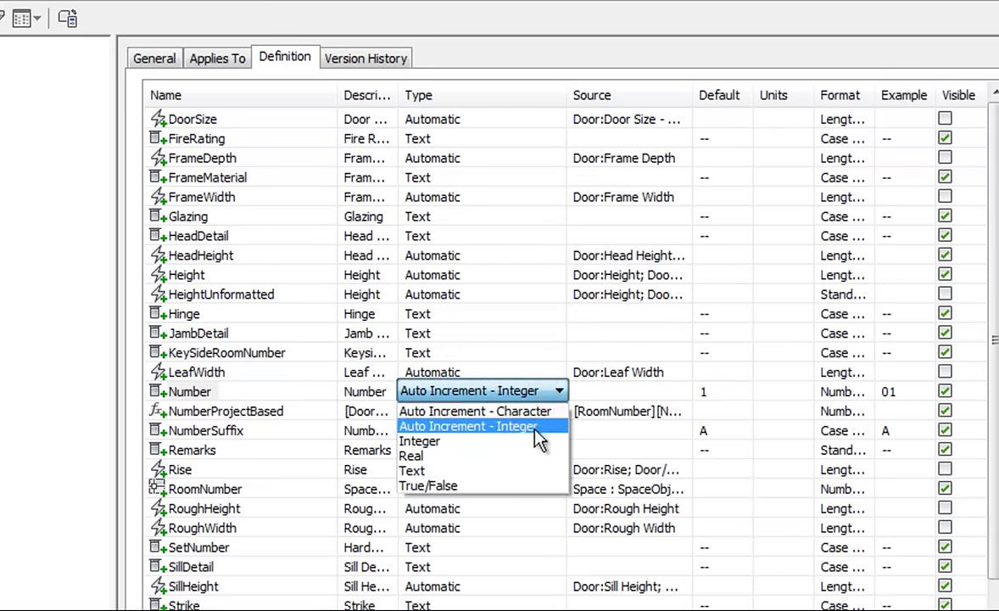
click(521, 470)
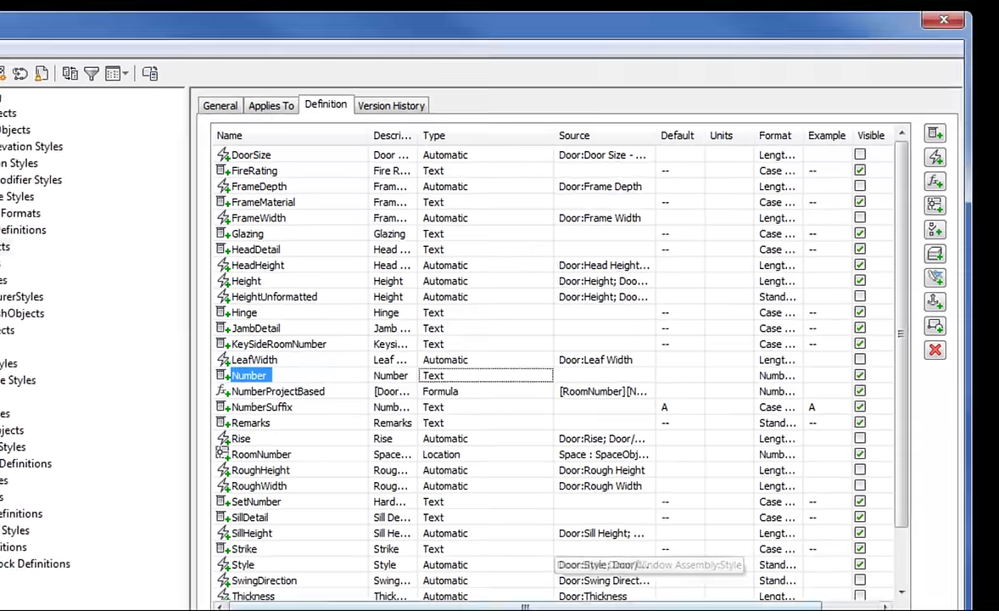
click(647, 579)
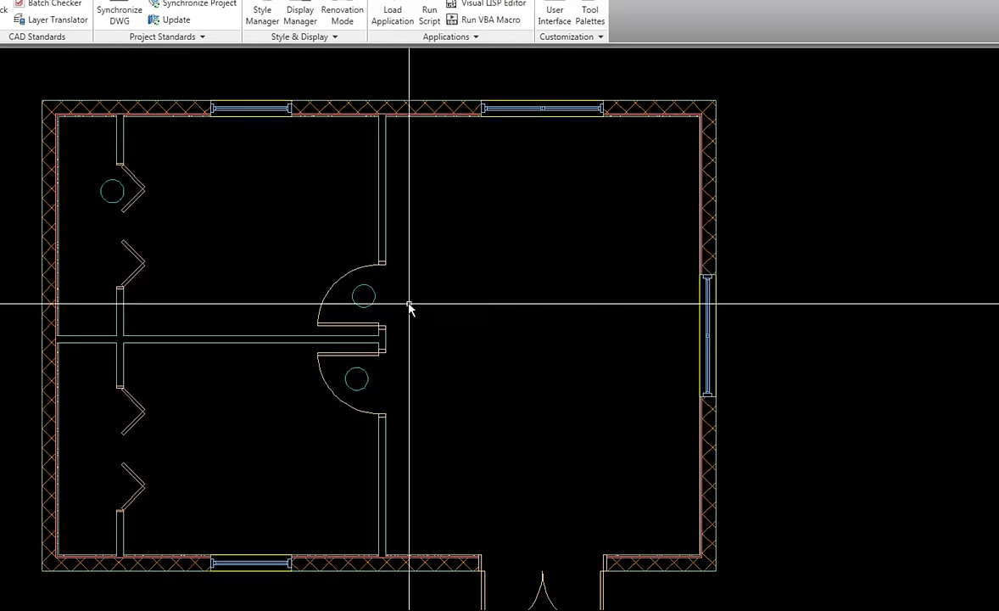
Step: Set the upper hinged door's Number to 101 in its DoorObjects property set
click(353, 272)
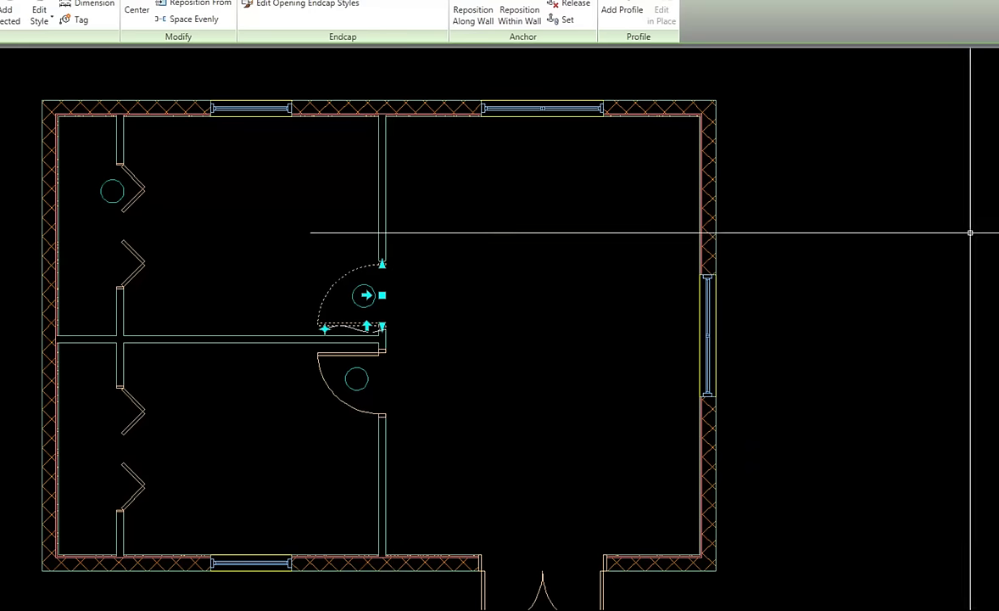
key(ctrl+1)
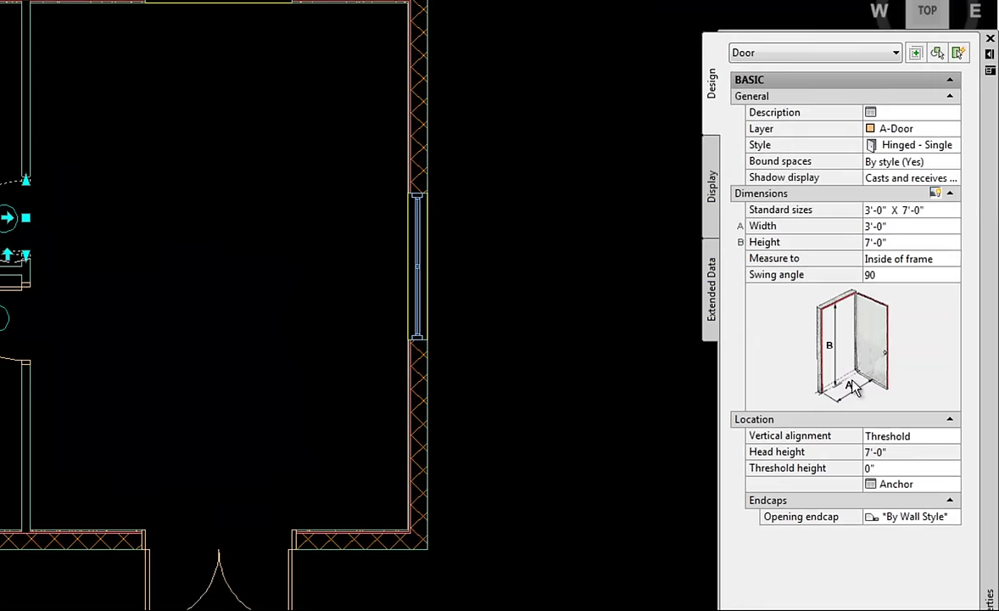
click(714, 280)
click(875, 179)
text(101)
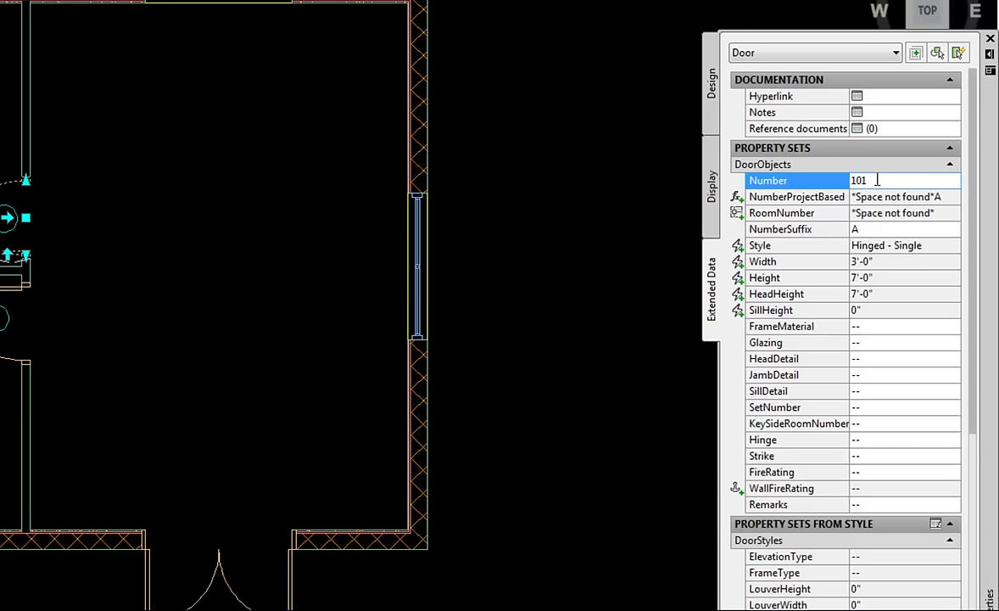
key(Return)
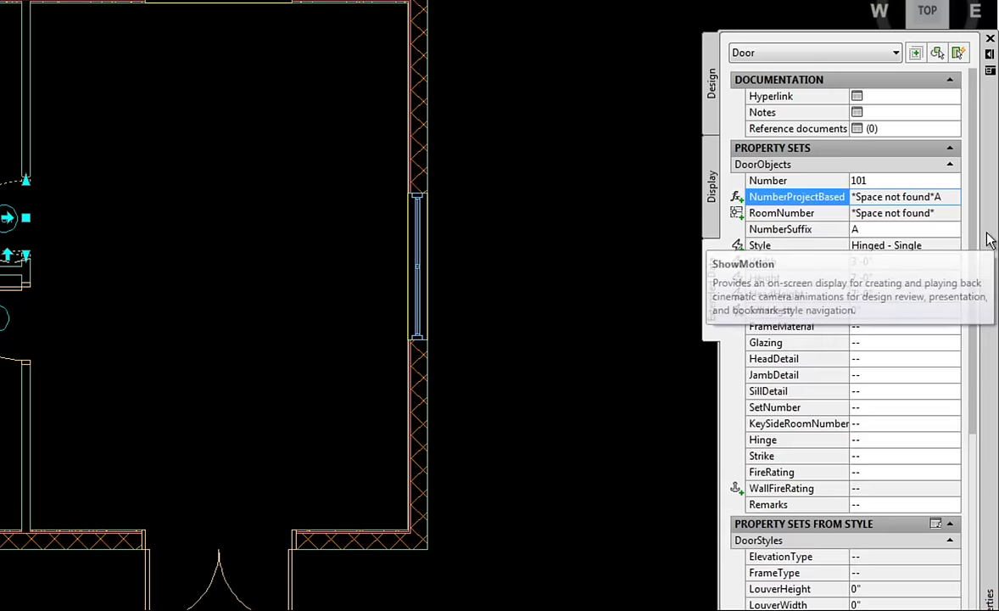
key(Escape)
Step: Set the upper bifold closet door's Number to 101B in its extended data
click(106, 121)
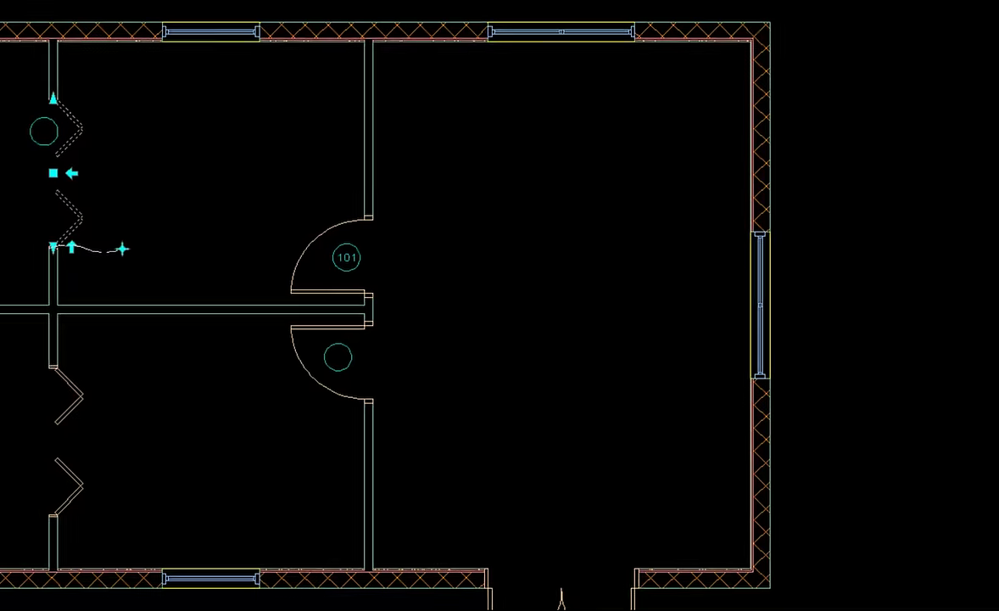
text(B)
key(Tab)
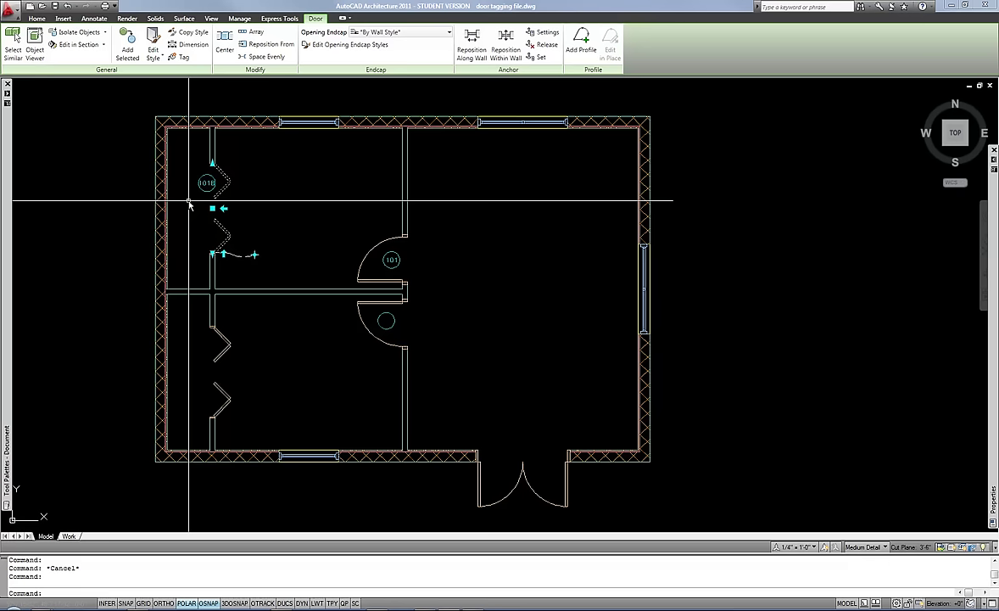
key(Escape)
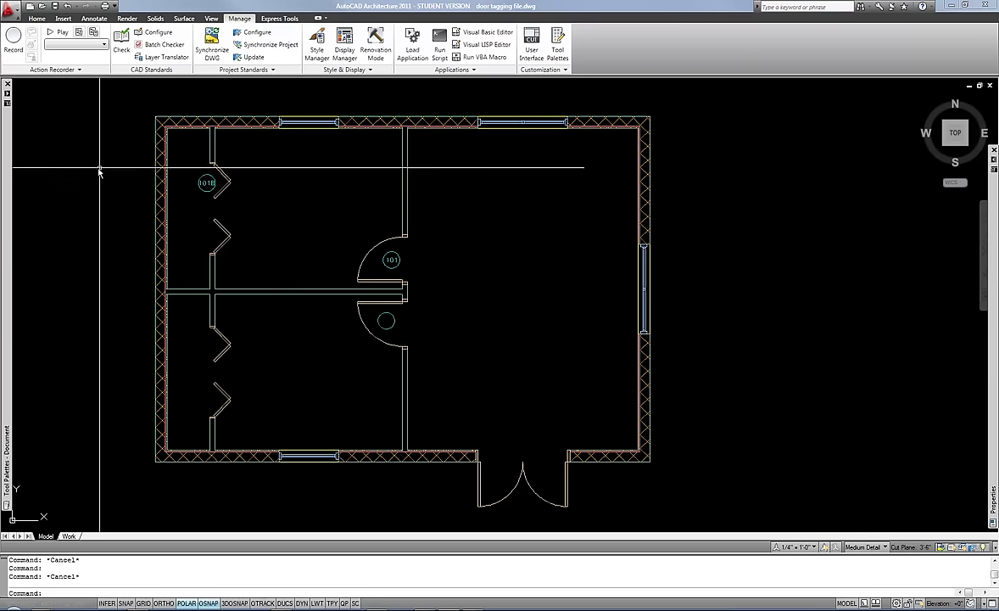
Step: Place a window tag numbered 1 just inside the window on the upper wall of the bedroom with door 101
click(94, 19)
click(390, 44)
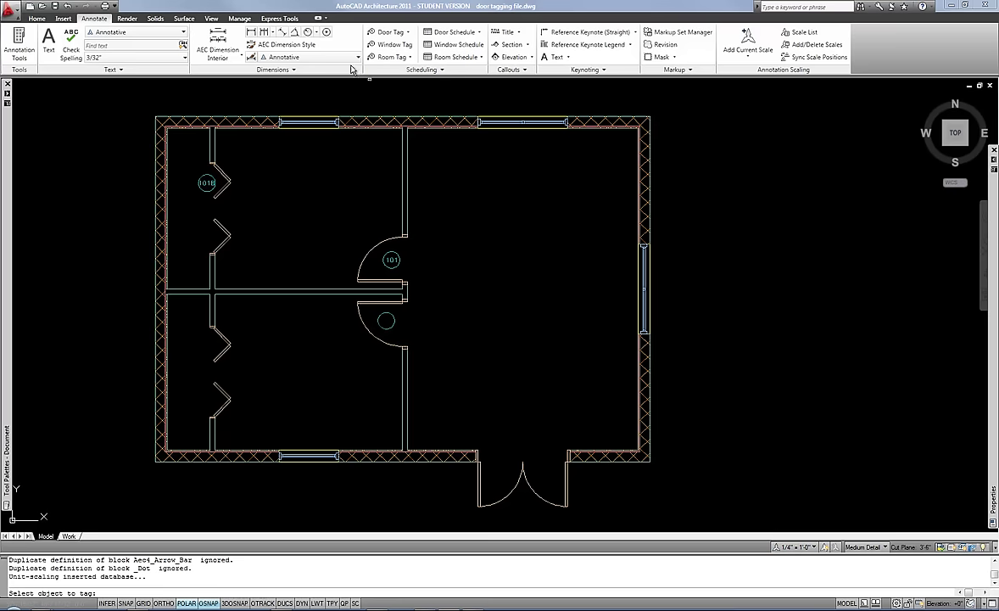
click(311, 124)
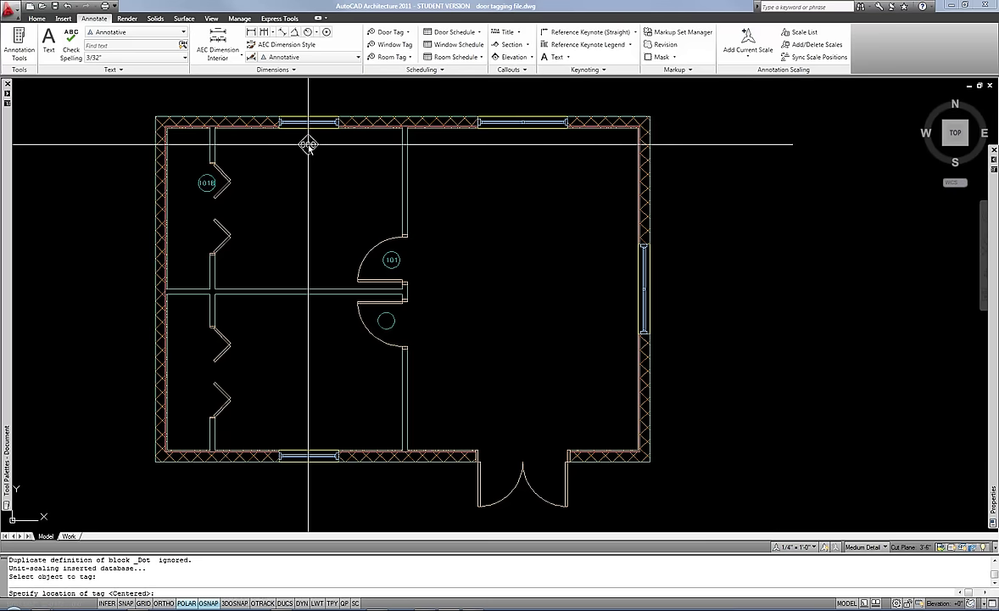
click(308, 145)
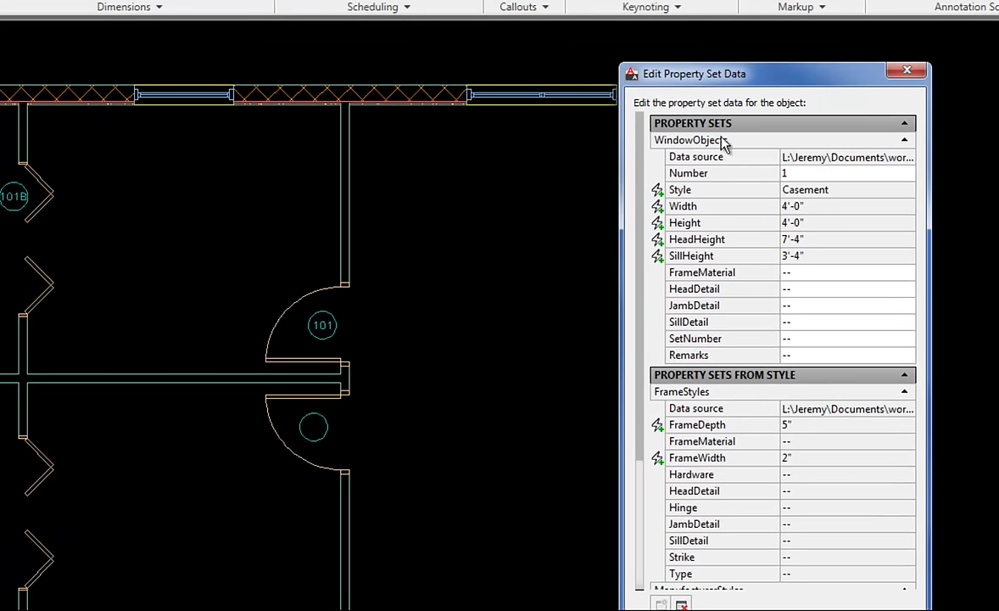
click(802, 172)
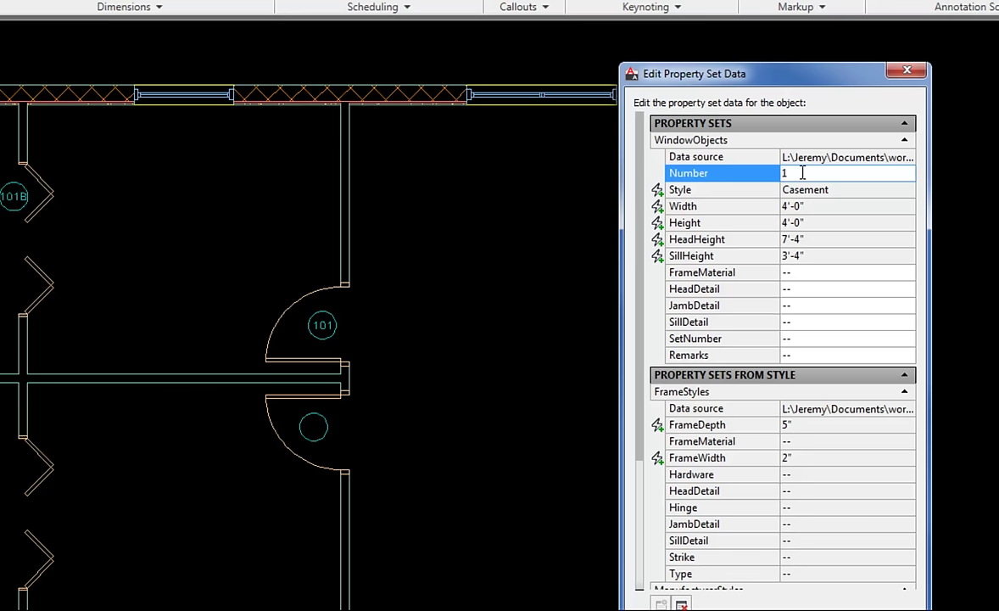
text(1)
click(712, 462)
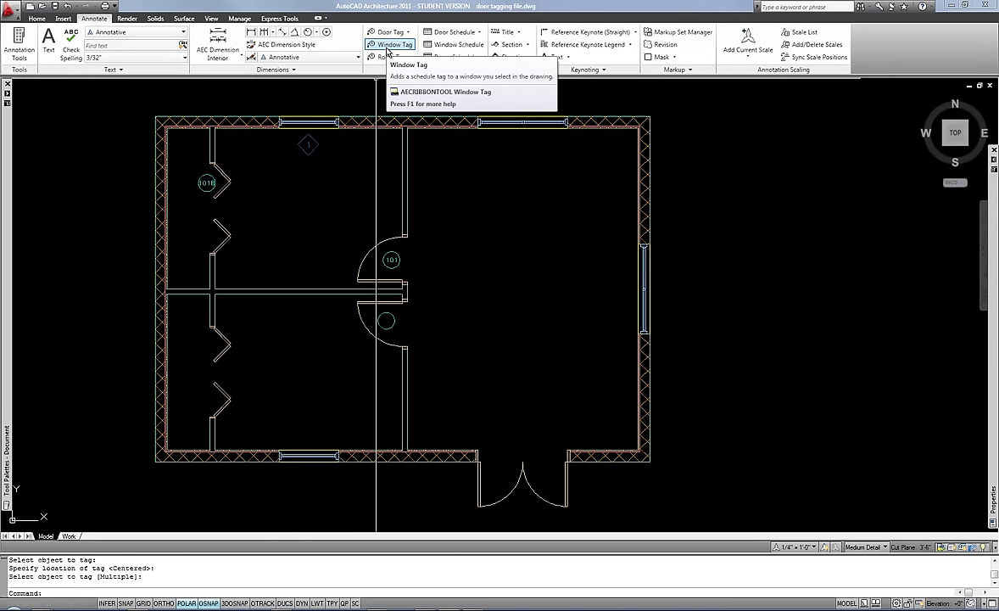
Step: Place a window tag numbered 1 just inside the window on the plan's lower wall
click(389, 46)
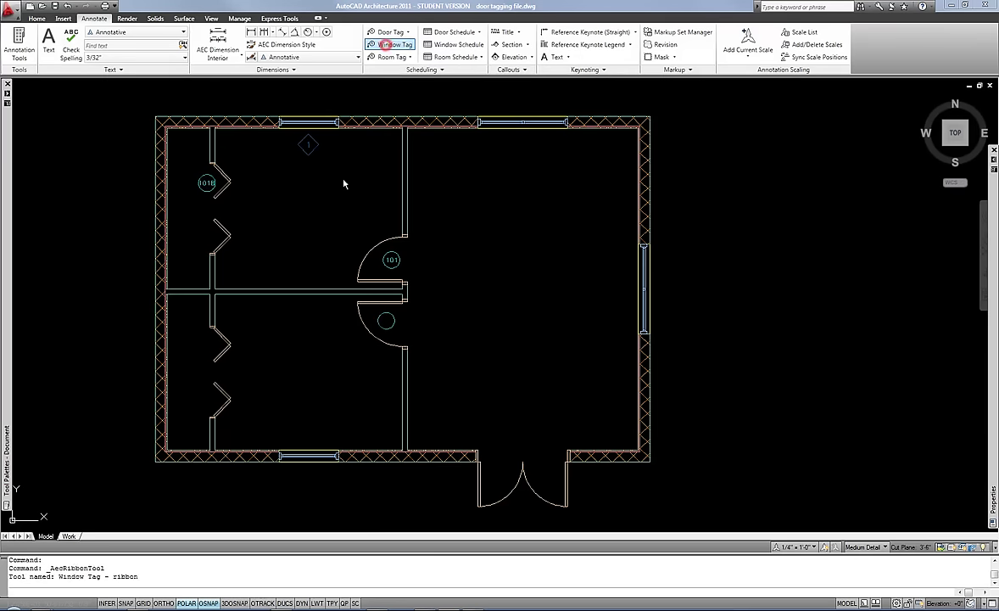
click(317, 456)
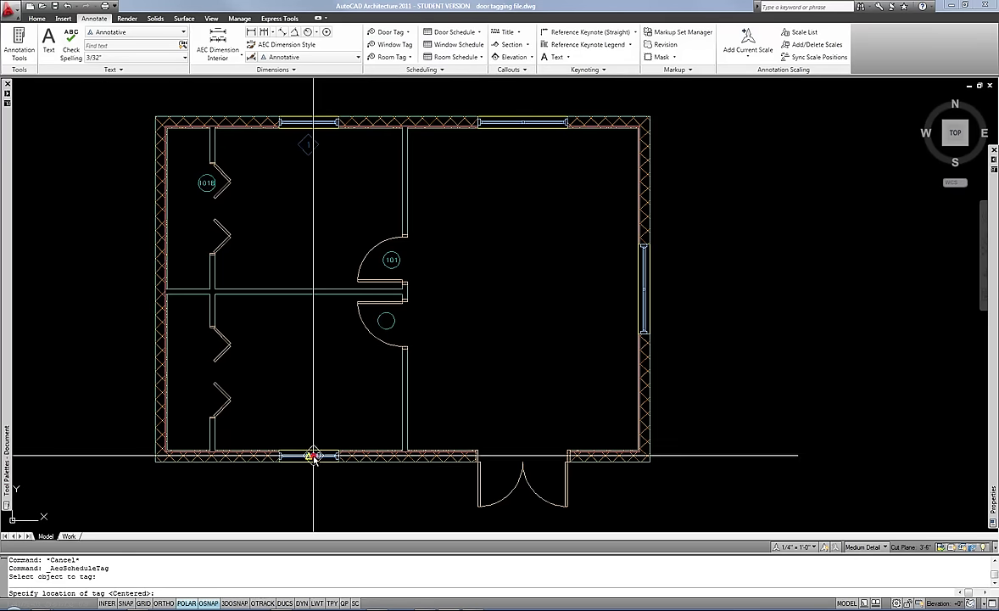
click(354, 435)
click(679, 170)
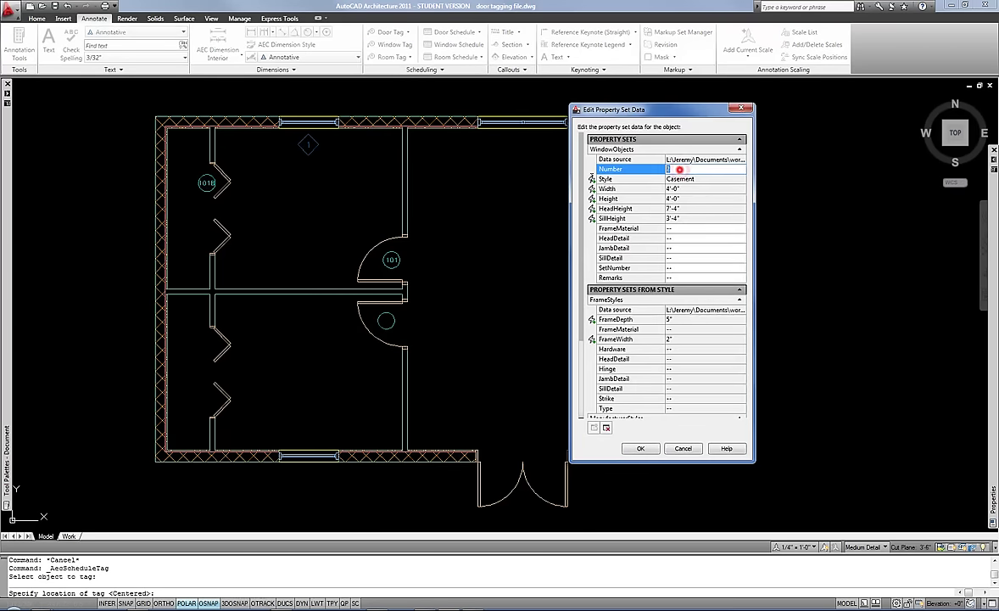
click(640, 447)
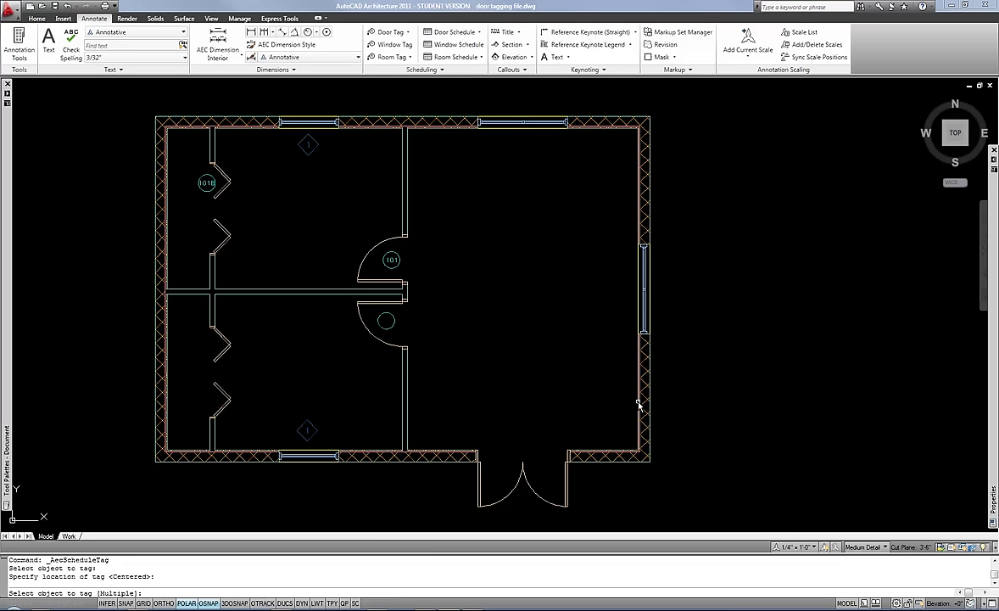
key(Return)
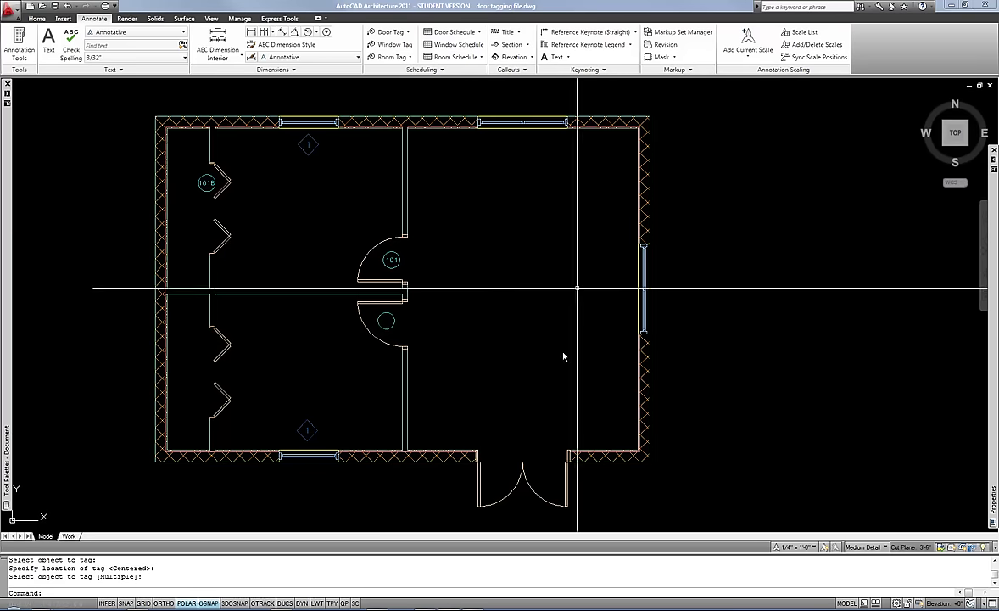
Step: Select the lower wall's window and inspect its properties
key(Return)
click(332, 458)
mouse_move(995, 249)
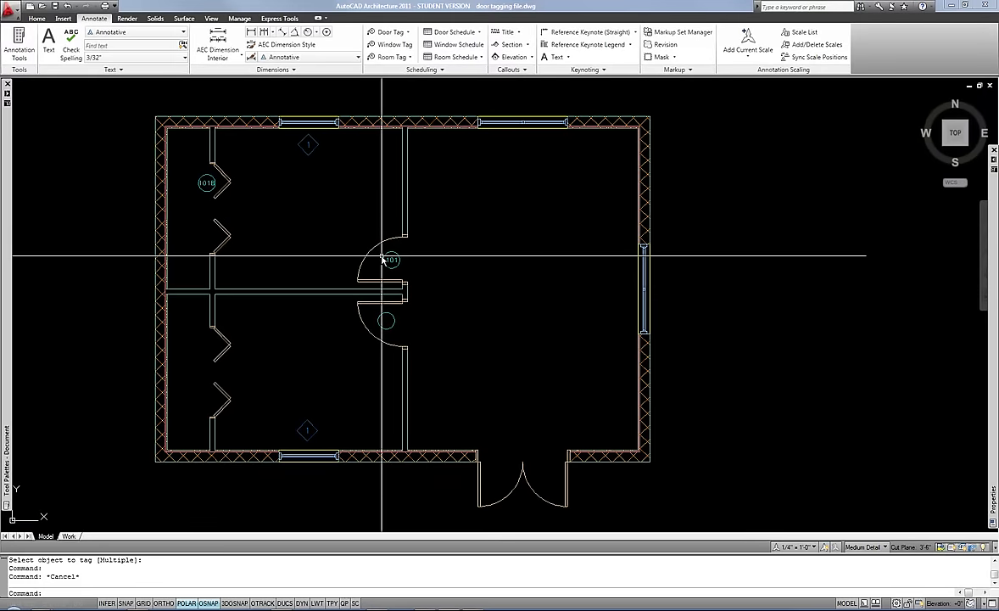
Step: Change the Annotative text style's font to Arial for the tag text and apply it
scroll(384, 257, up, 10)
scroll(397, 255, up, 1)
middle_drag(397, 255, 411, 330)
scroll(408, 331, down, 2)
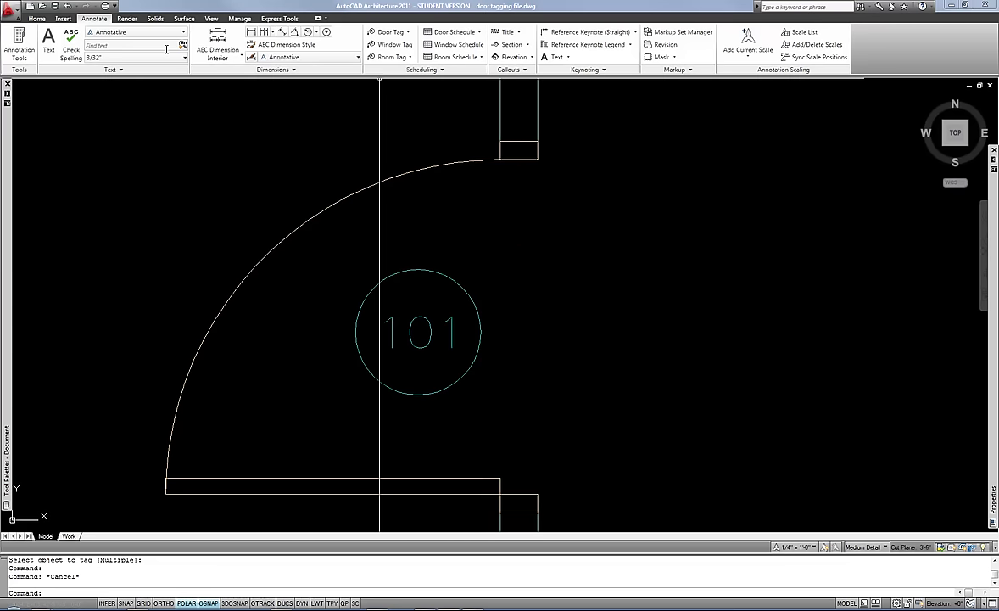
click(36, 18)
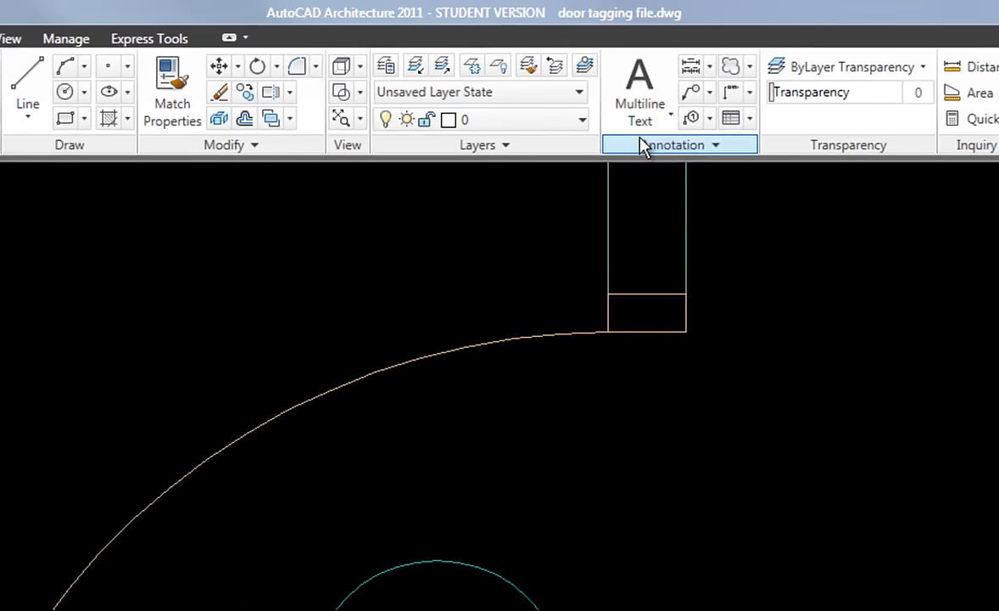
click(692, 149)
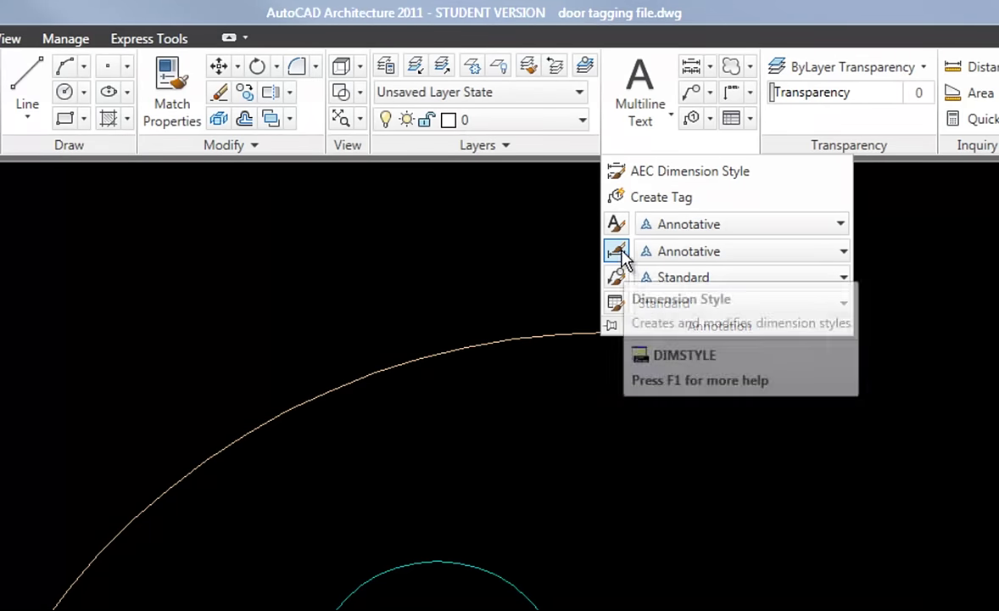
click(616, 225)
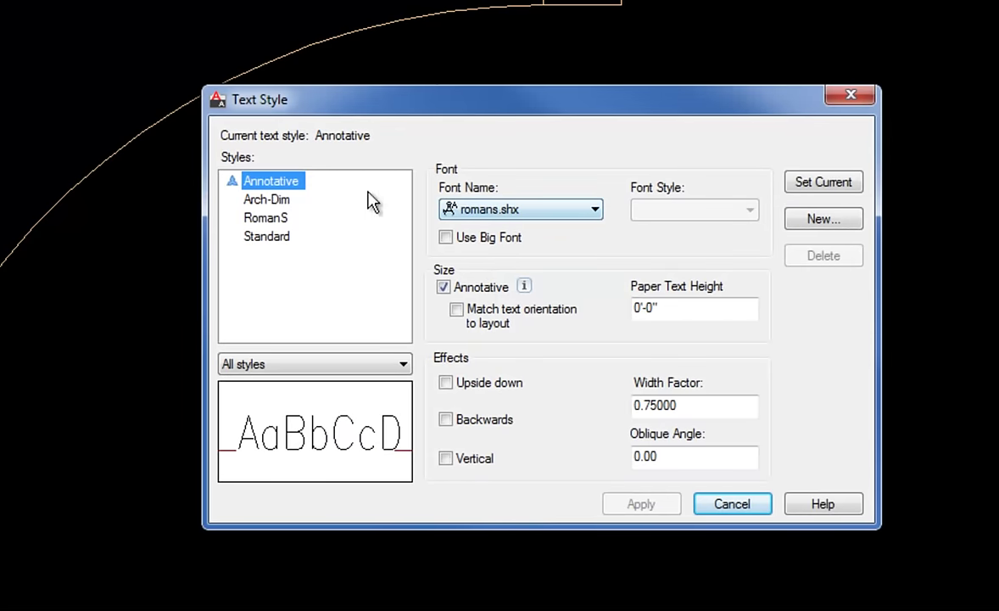
click(548, 213)
scroll(595, 276, up, 5)
drag(653, 282, 651, 237)
click(651, 289)
click(654, 293)
click(653, 293)
click(653, 293)
click(653, 293)
click(653, 293)
click(654, 292)
click(653, 292)
click(653, 292)
click(654, 292)
click(653, 293)
click(550, 230)
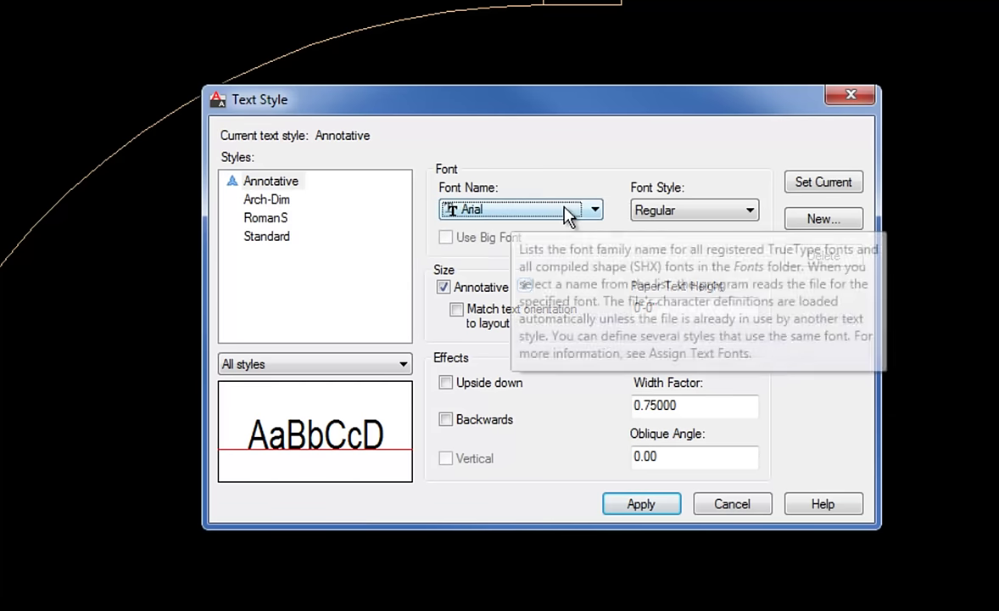
click(650, 504)
click(731, 504)
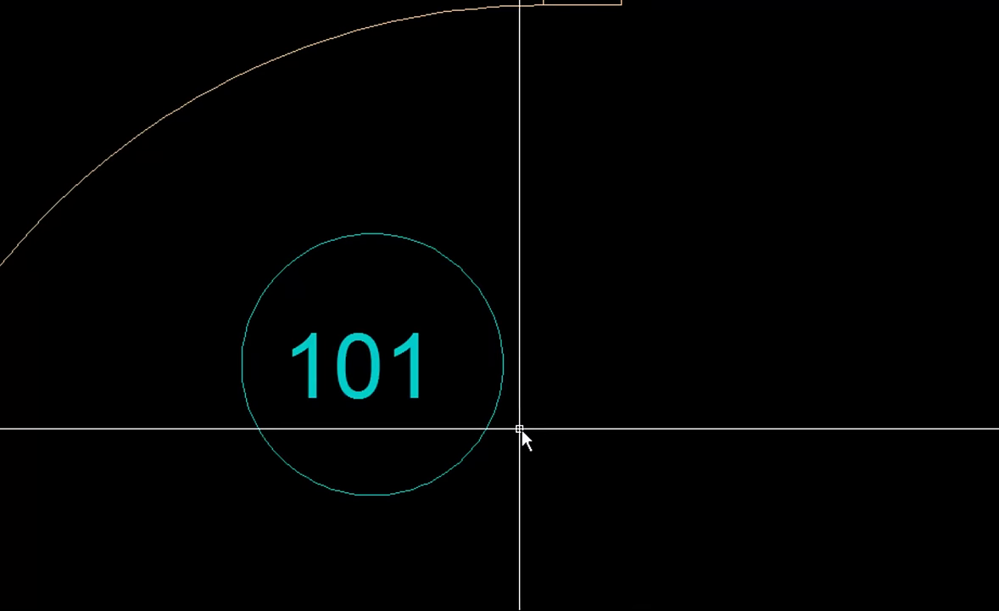
Step: Review the upper hinged door's extended data, including its DoorObjects, DoorStyles and FrameStyles property sets
scroll(572, 429, down, 10)
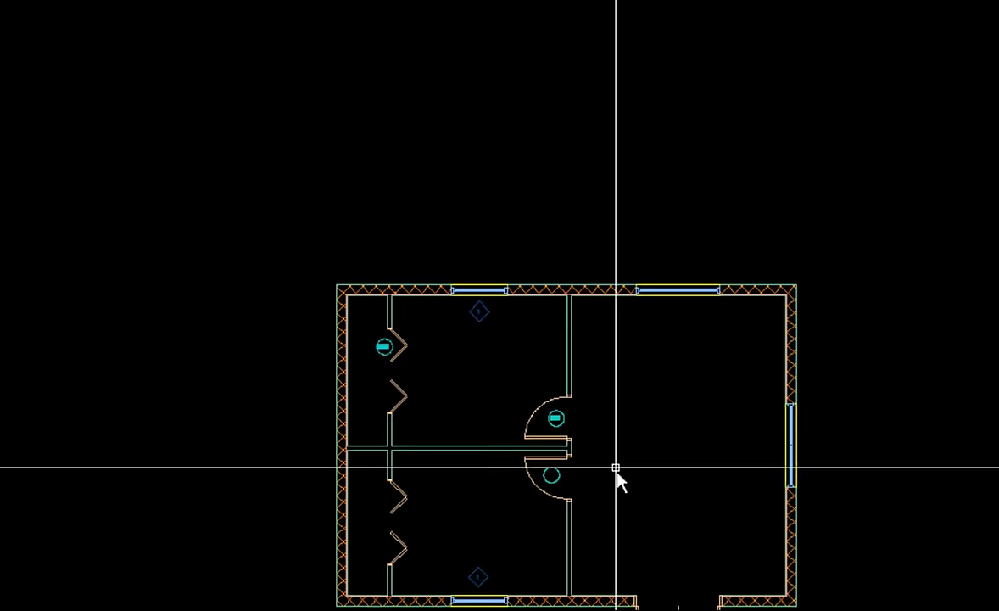
scroll(530, 353, up, 3)
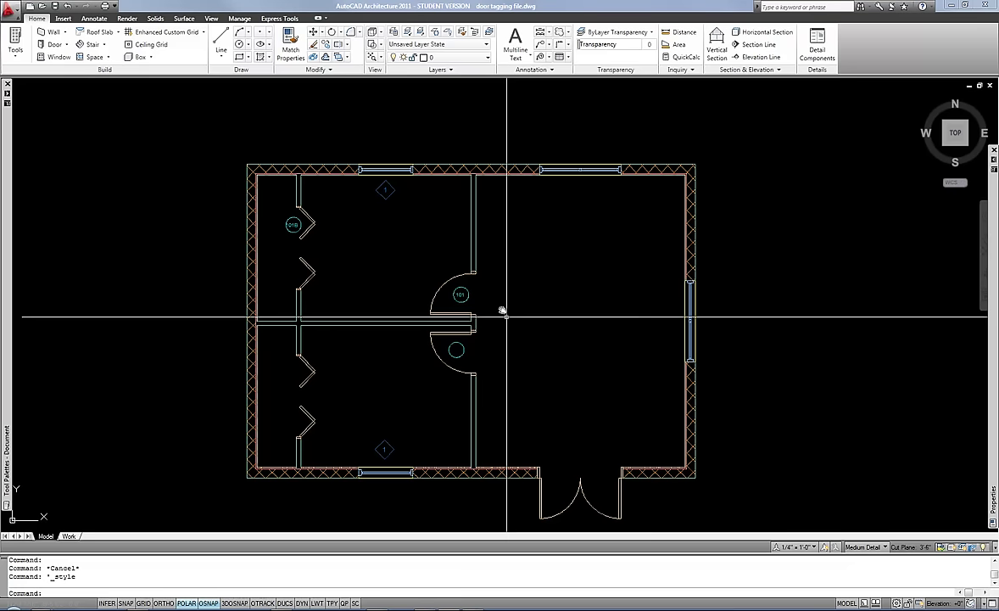
click(463, 273)
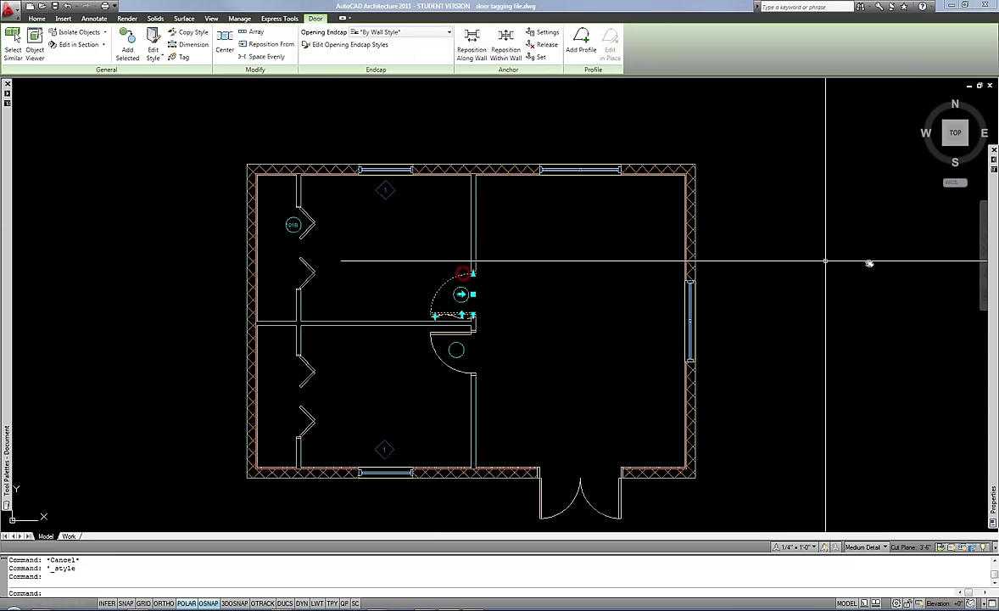
mouse_move(917, 246)
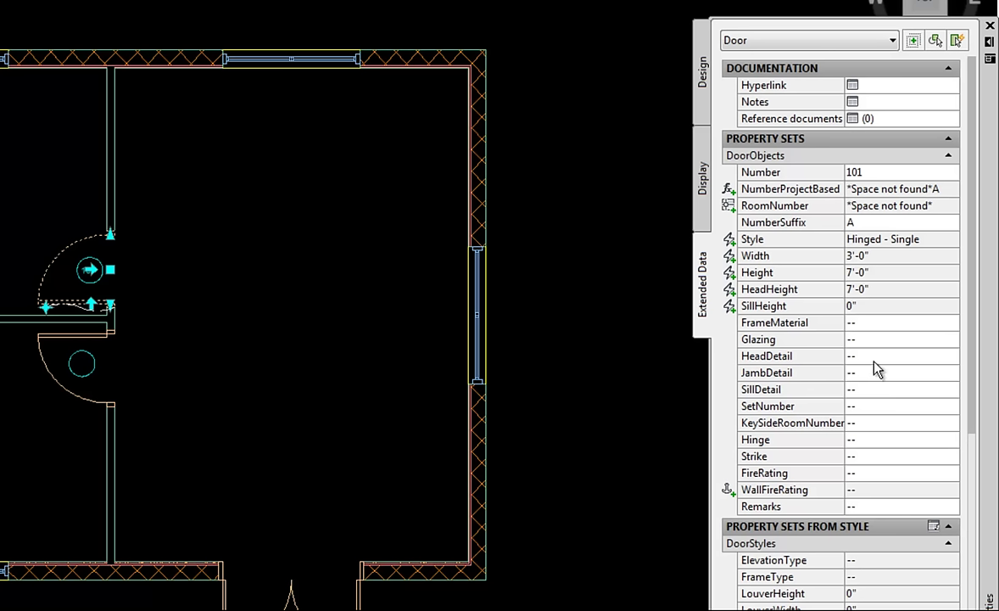
click(972, 303)
scroll(973, 313, down, 4)
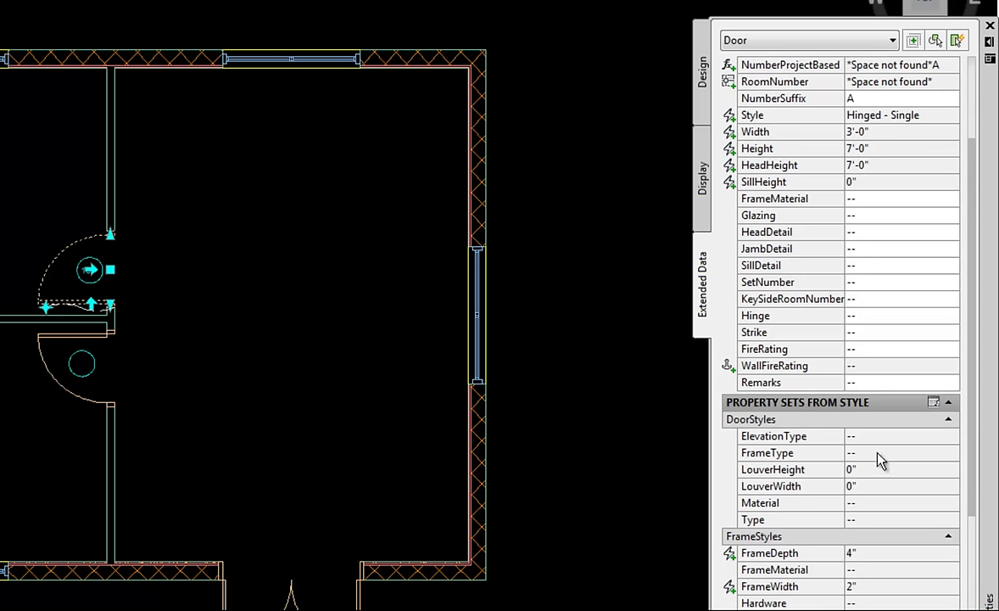
Step: Try to edit the FrameType and ElevationType values in the selected upper hinged door's DoorStyles property set
click(870, 454)
click(872, 436)
click(871, 457)
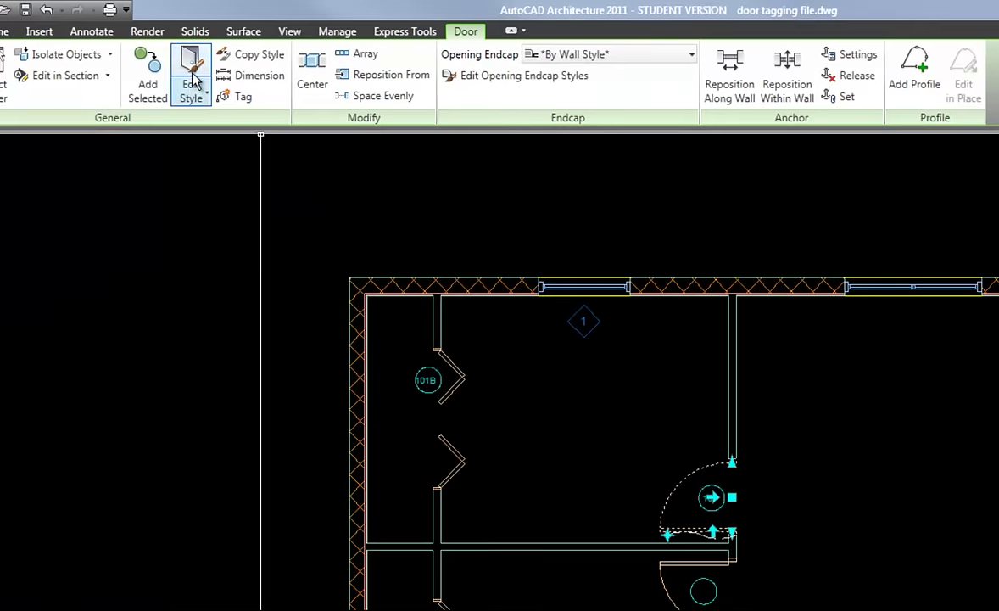
Step: Open the property set data of the selected door's Hinged - Single style for editing
click(192, 81)
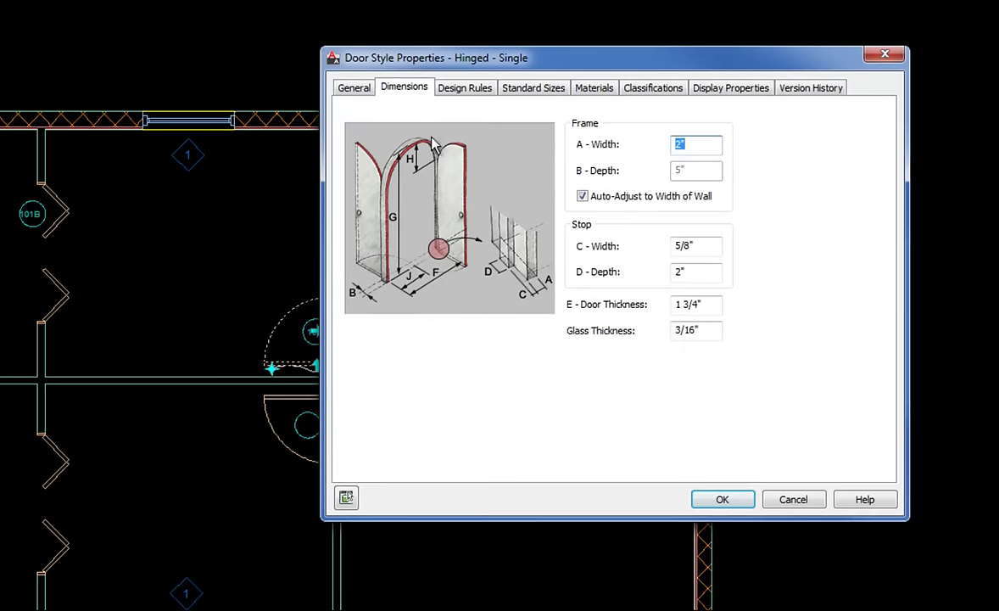
click(351, 87)
drag(426, 65, 375, 93)
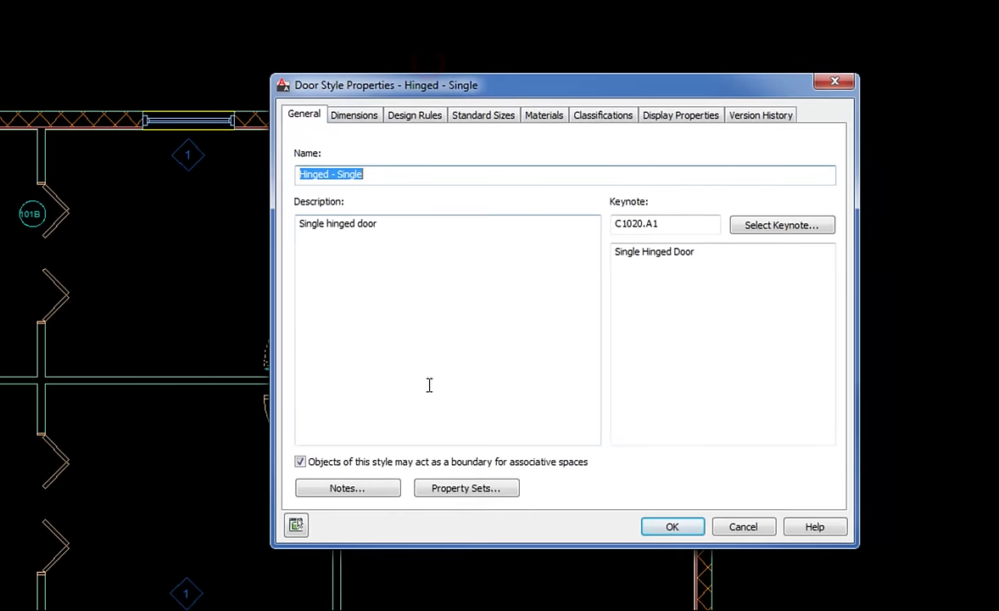
click(465, 491)
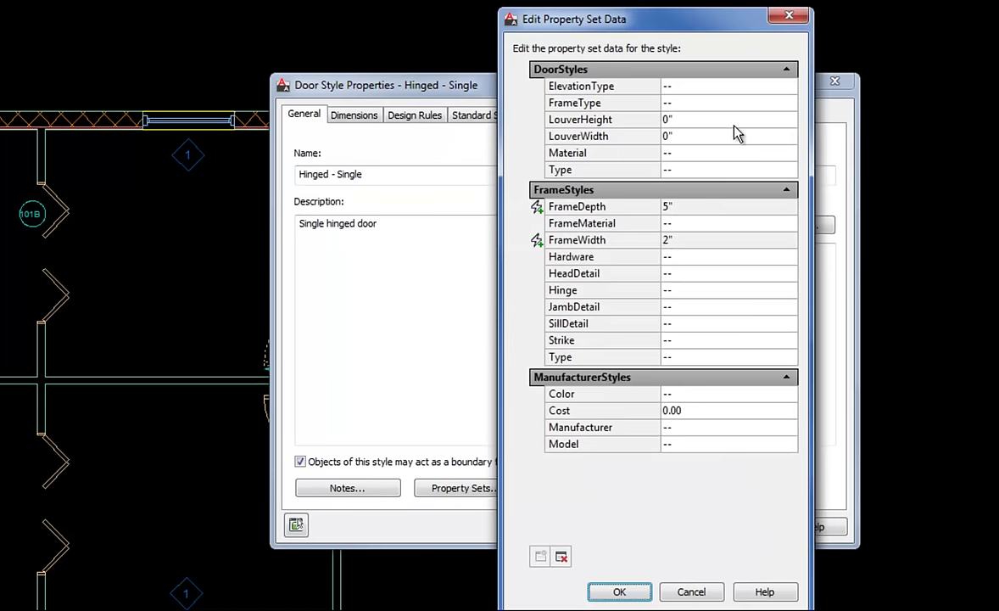
Step: Set the DoorStyles Material to WOOD for the Hinged - Single style and accept the style changes
click(686, 153)
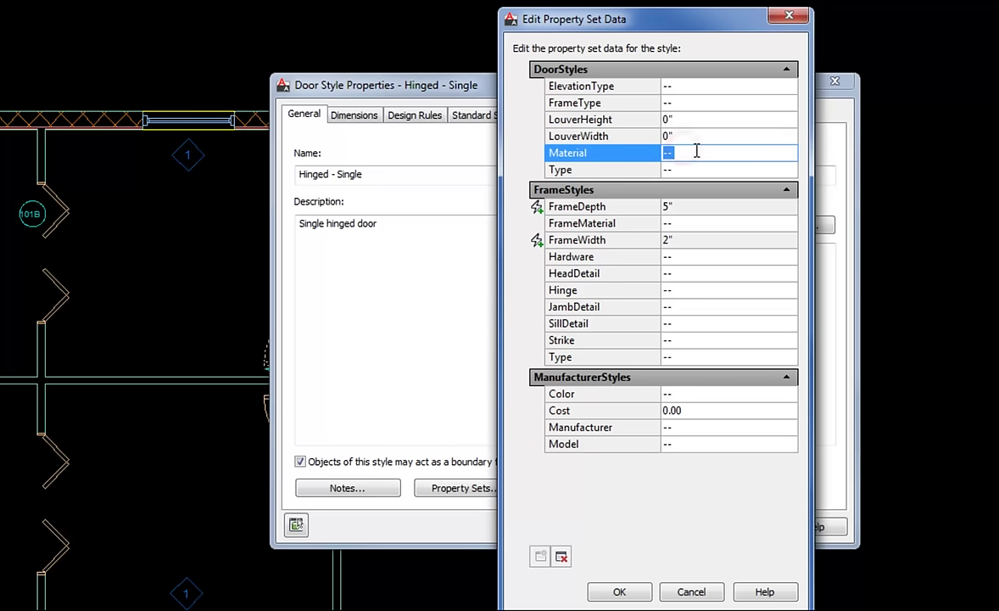
text(WOOD)
click(693, 171)
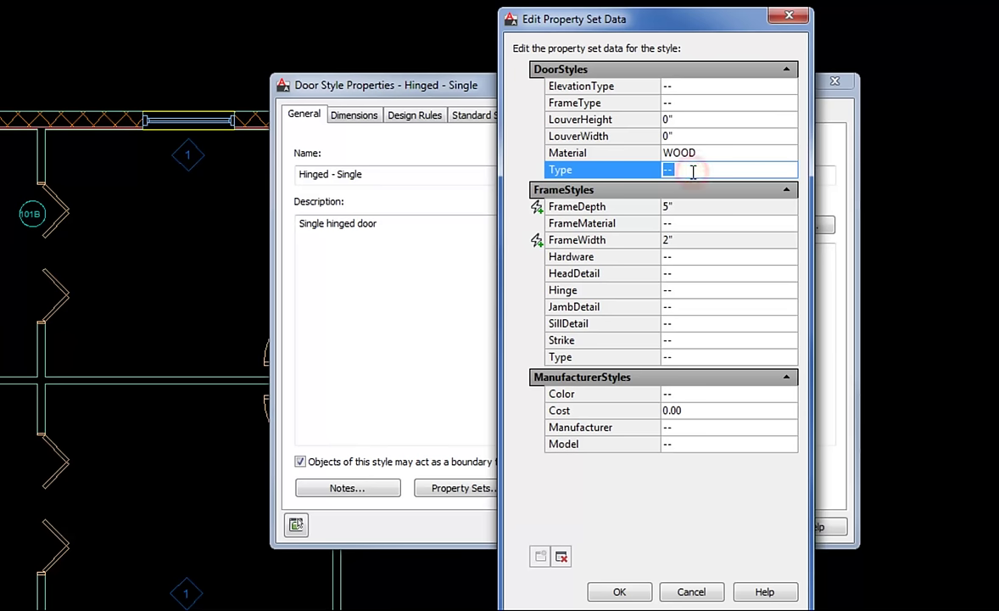
click(632, 592)
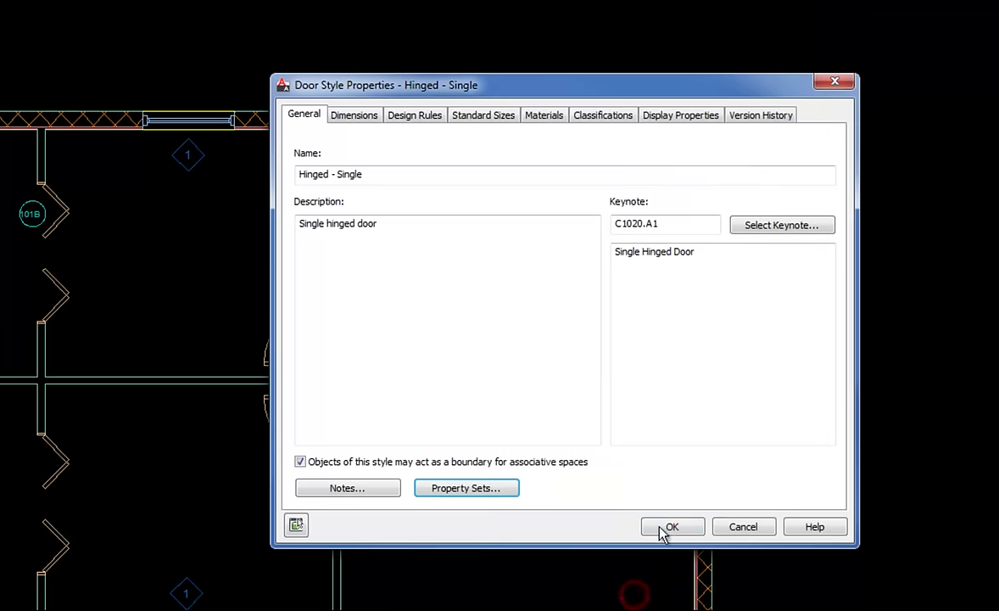
click(672, 527)
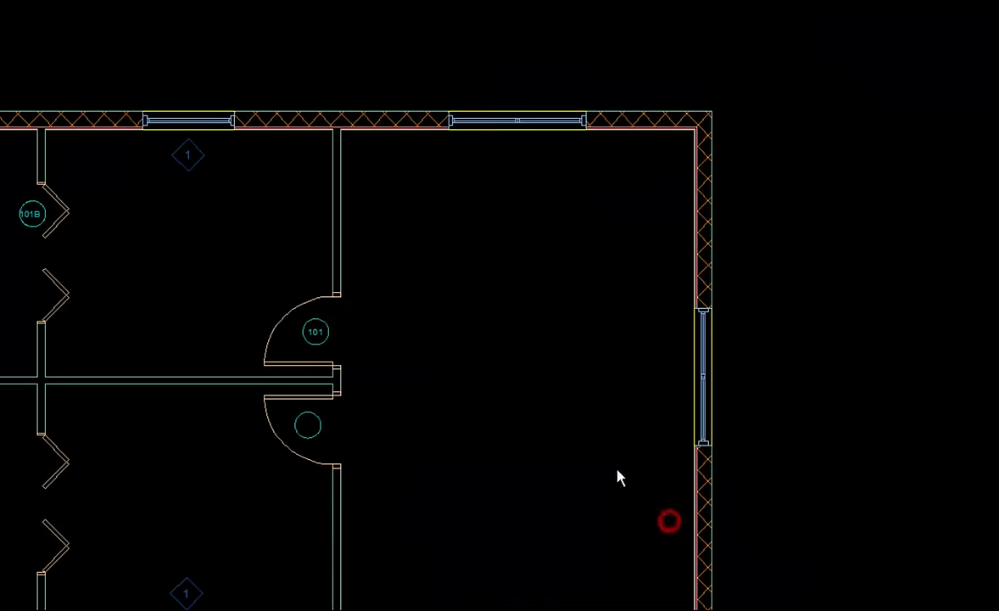
Step: Reselect the upper hinged door and check the style-based property sets in its extended data
double_click(314, 297)
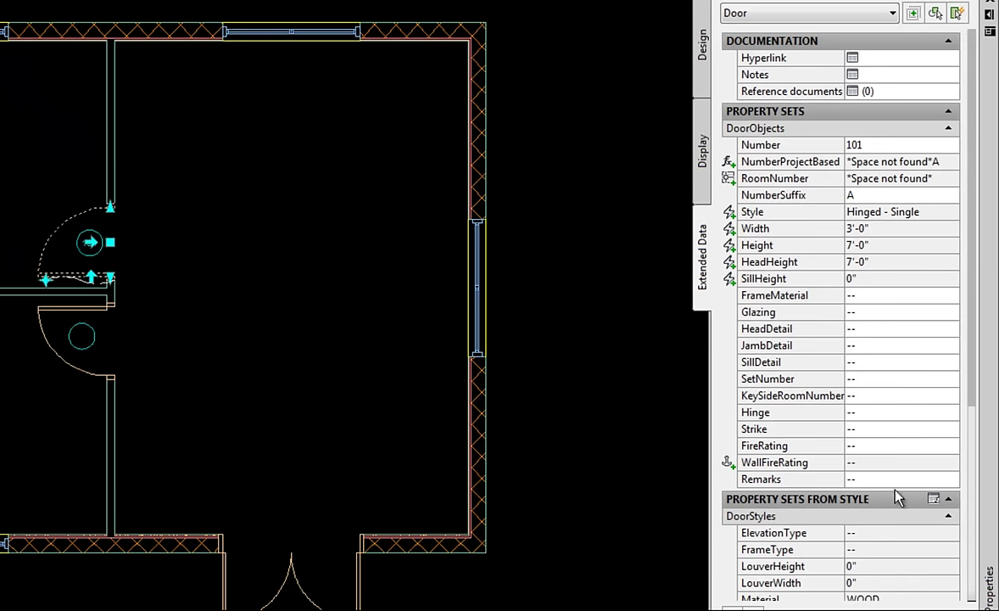
drag(975, 345, 837, 464)
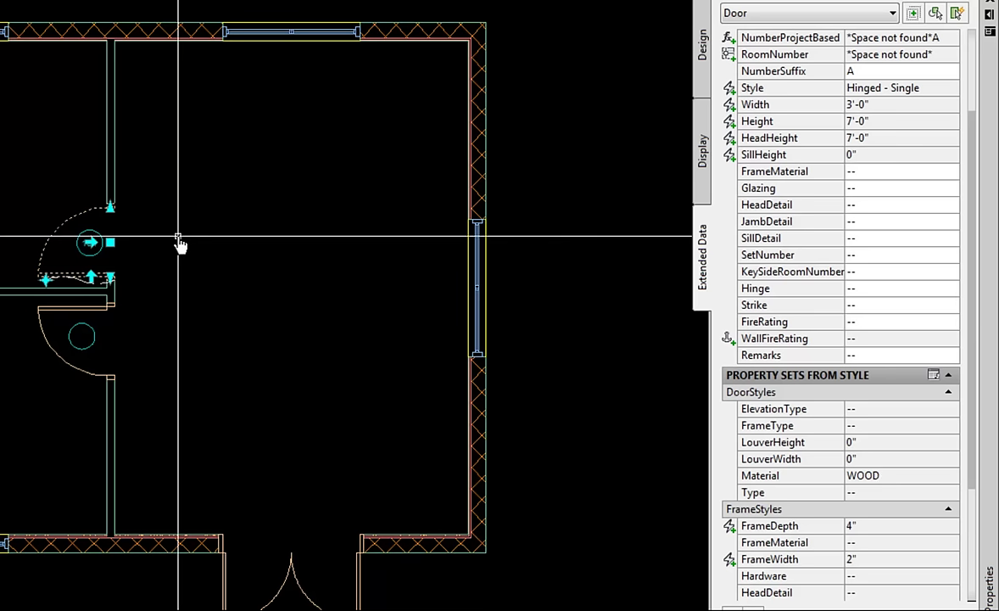
mouse_move(974, 140)
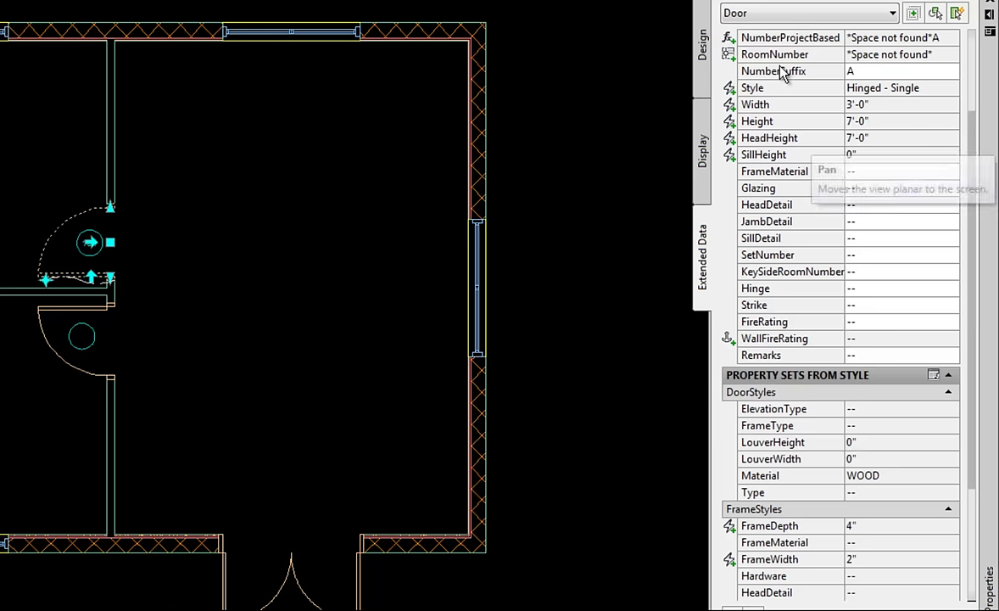
Step: Review the upper hinged door's design properties, then compare its DoorObjects and DoorStyles property sets
click(704, 46)
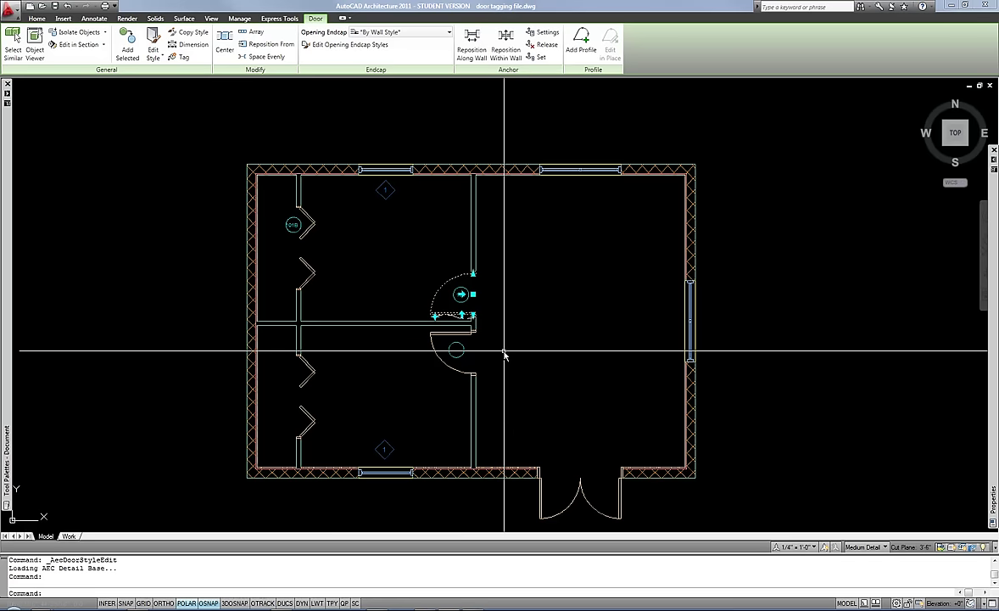
mouse_move(993, 280)
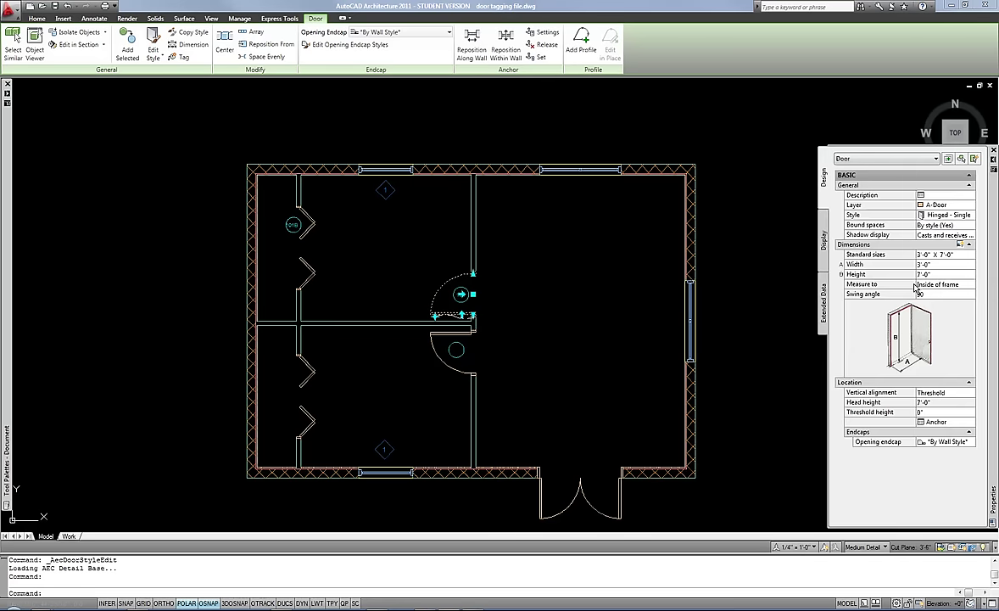
click(824, 301)
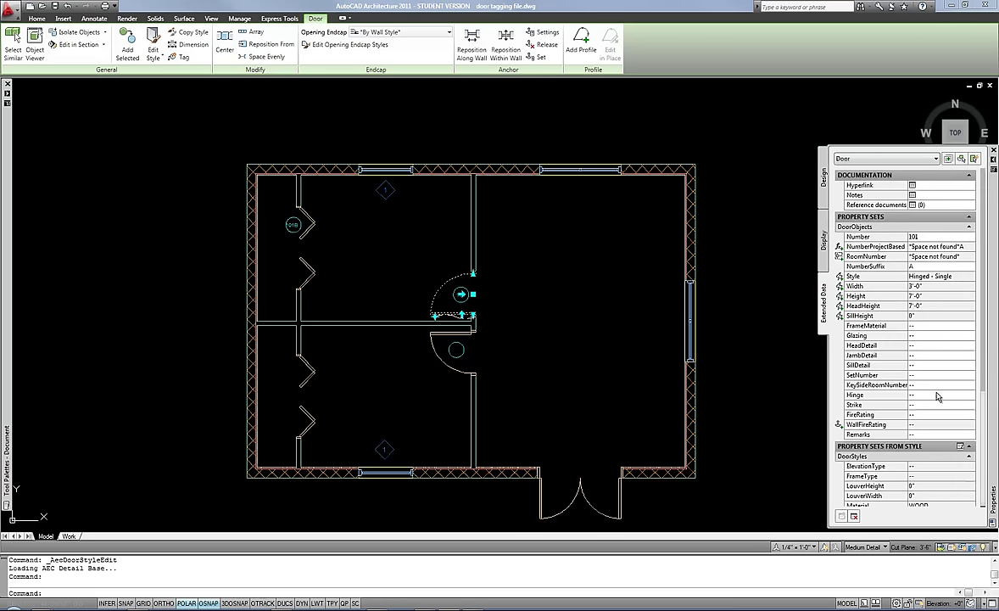
drag(984, 302, 984, 339)
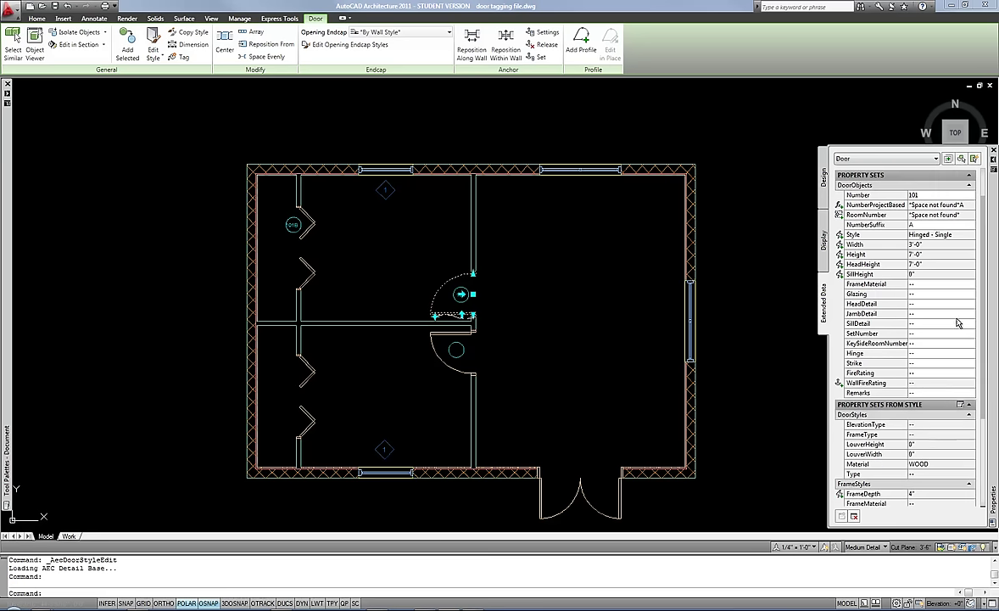